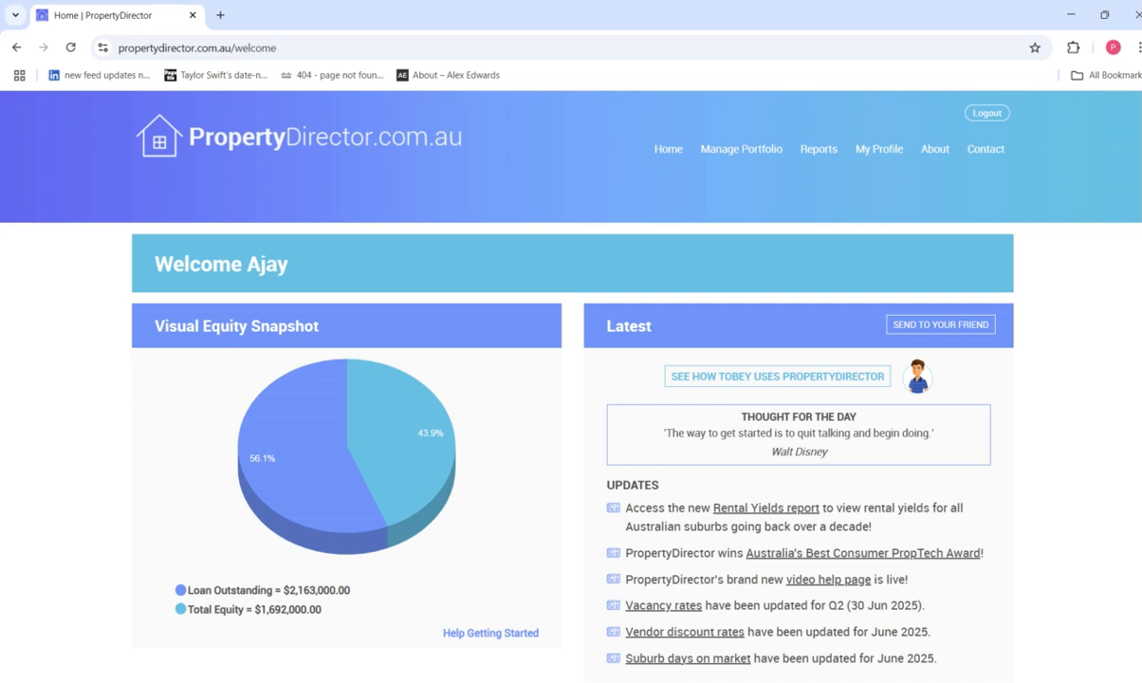
Open the My Property Portfolio page from the welcome page.
click(776, 154)
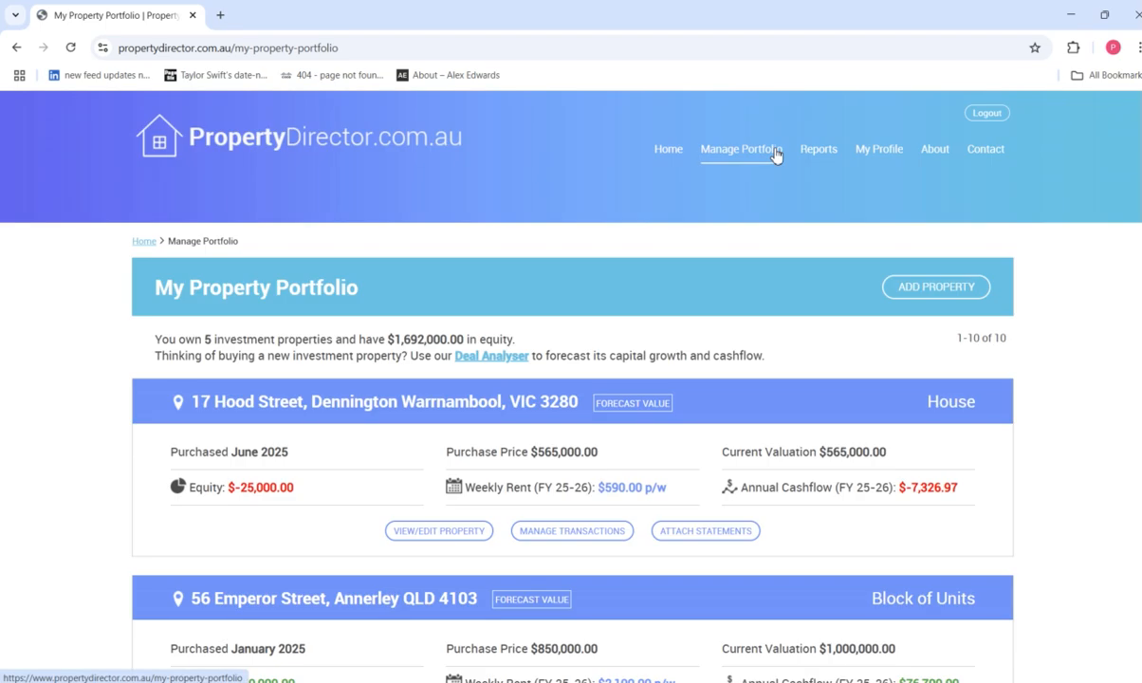
Start a new property with the pasted street address and property type Block of Units.
click(964, 285)
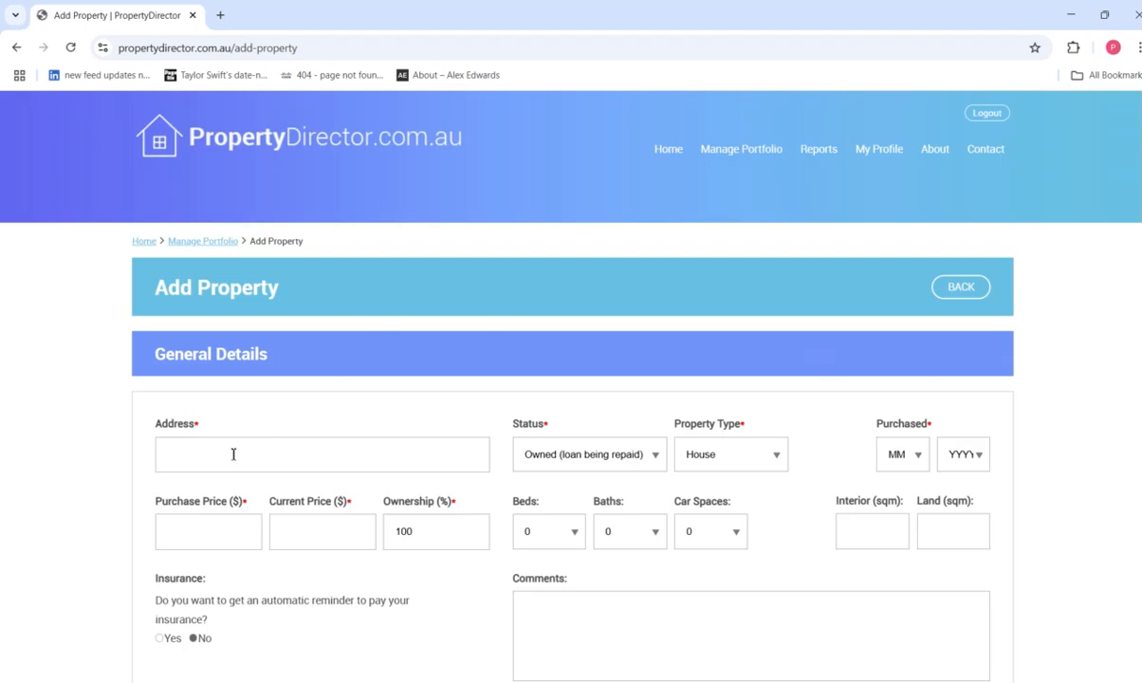
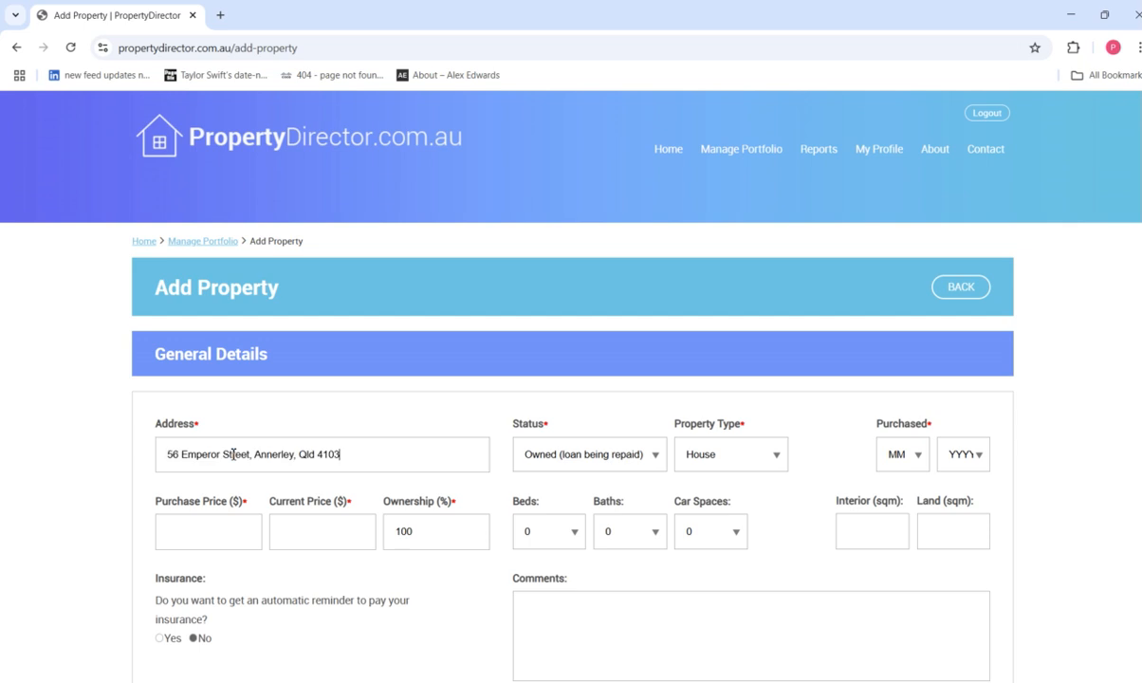
click(196, 467)
click(732, 459)
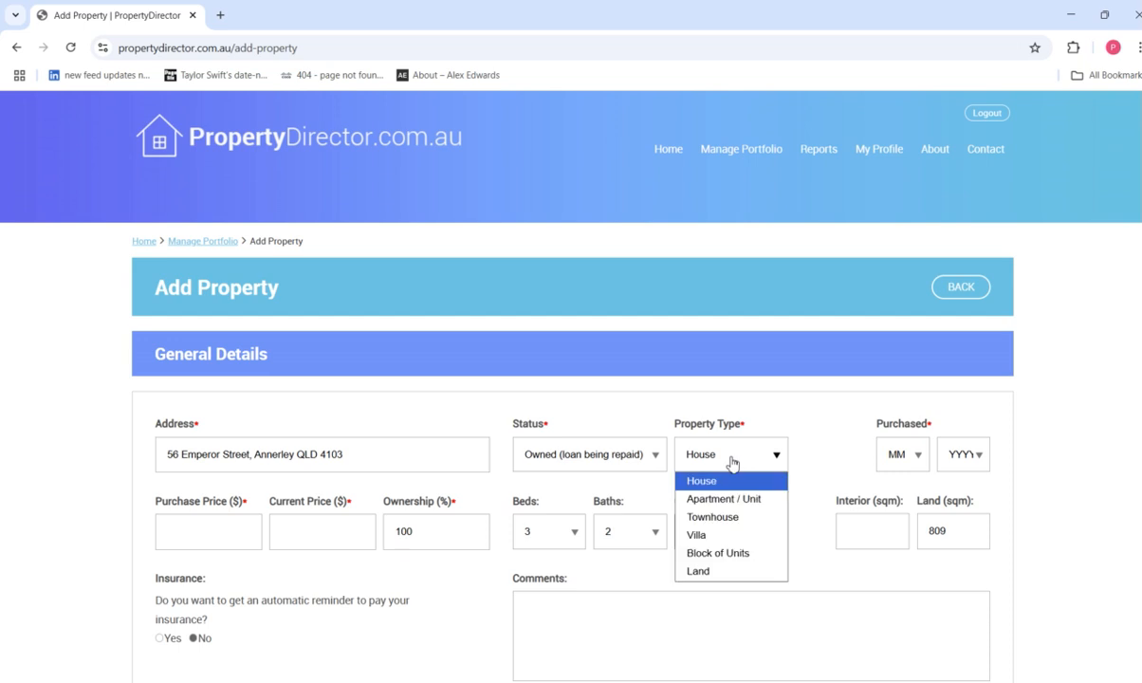
click(718, 555)
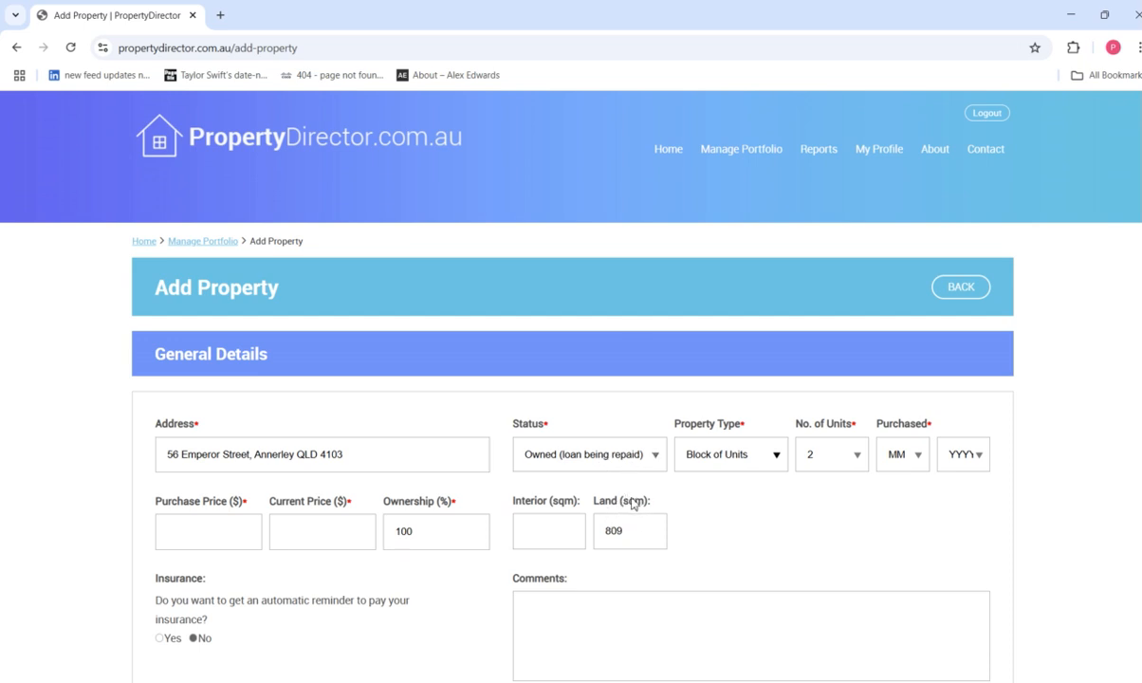
Set 6 units, purchase date 1/2025, purchase price 850,000 and current price 950,000.
click(843, 453)
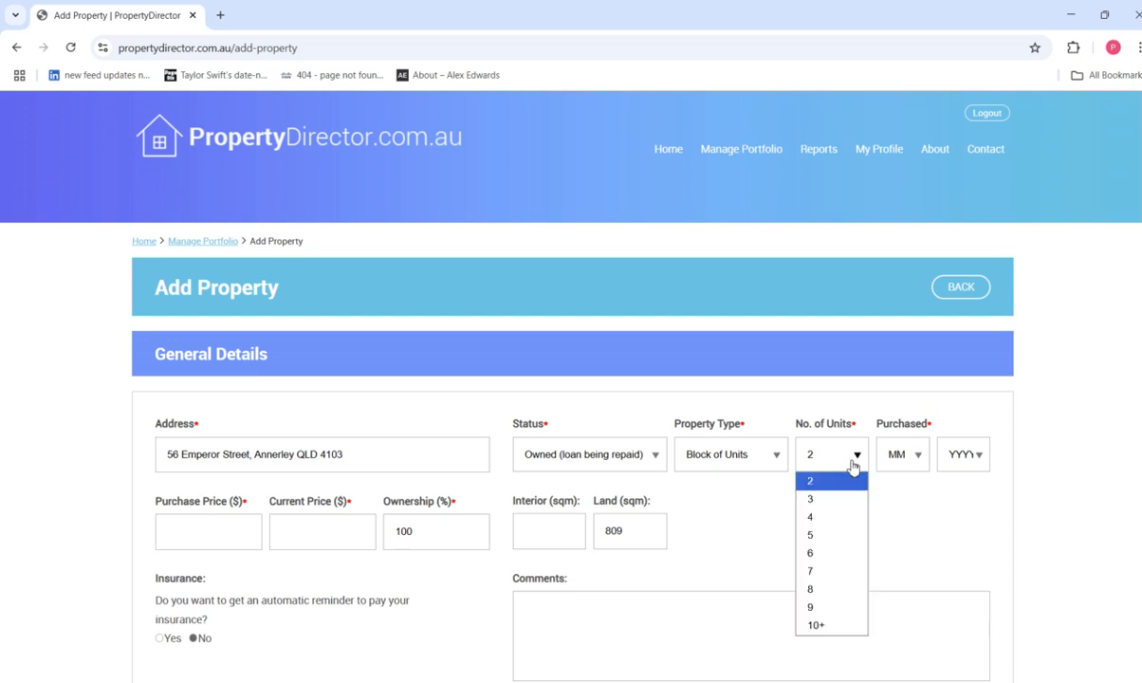
click(842, 553)
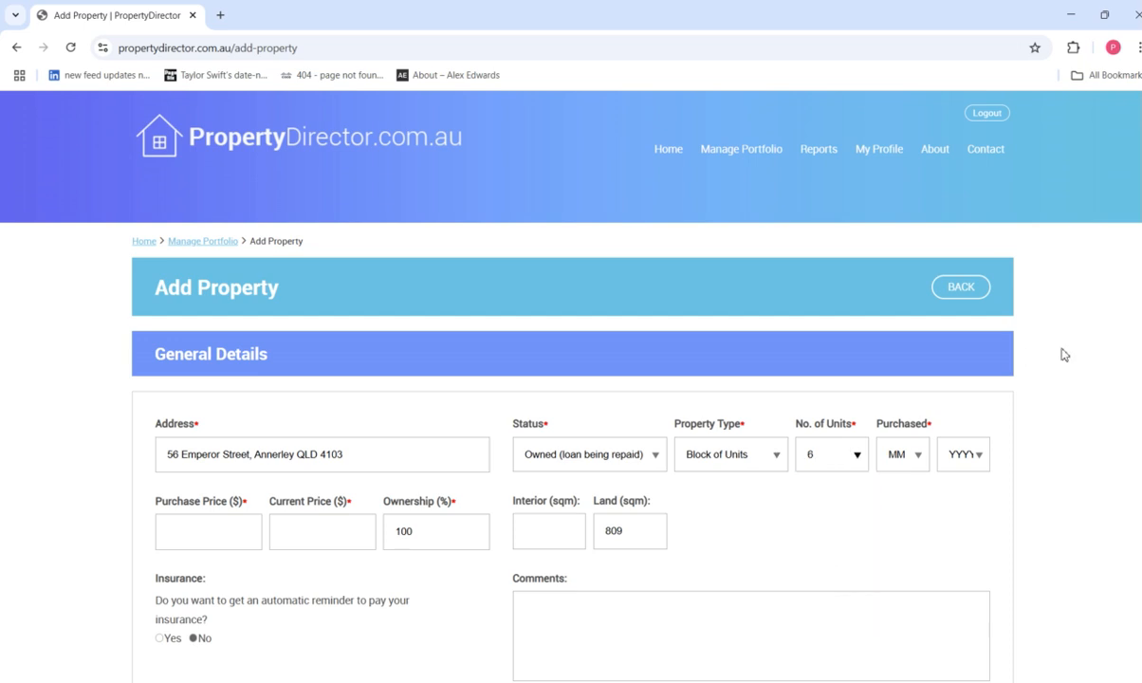
click(909, 460)
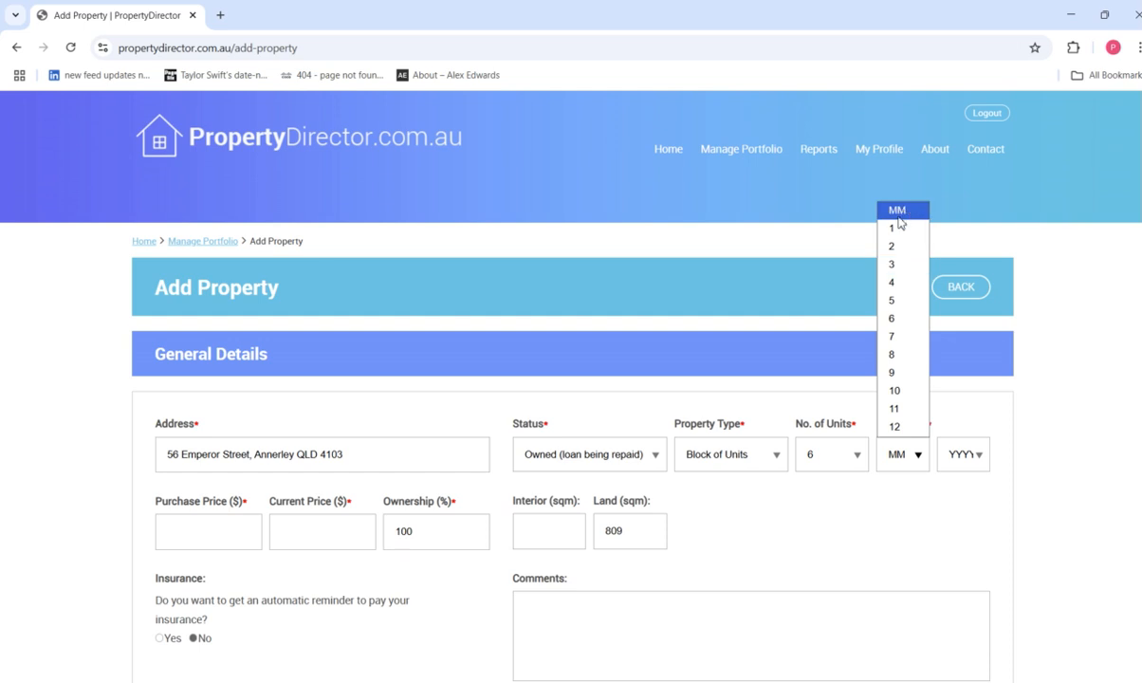
click(897, 228)
click(981, 463)
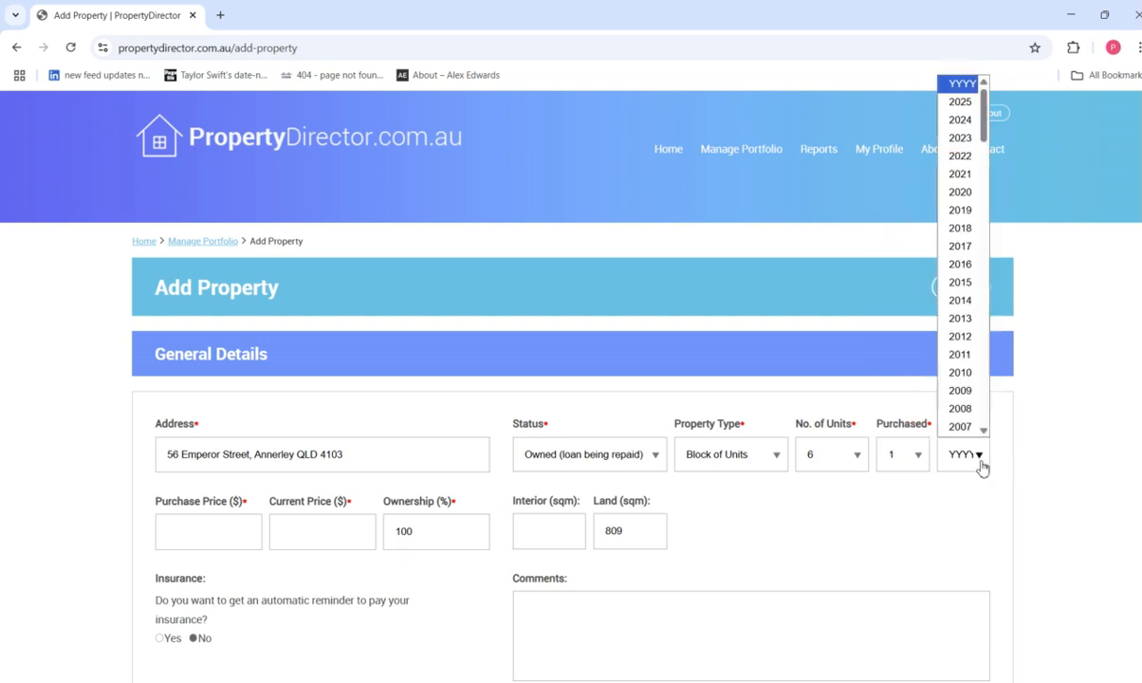
click(960, 102)
scroll(314, 357, down, 1)
click(231, 403)
text(850000)
text(9500000)
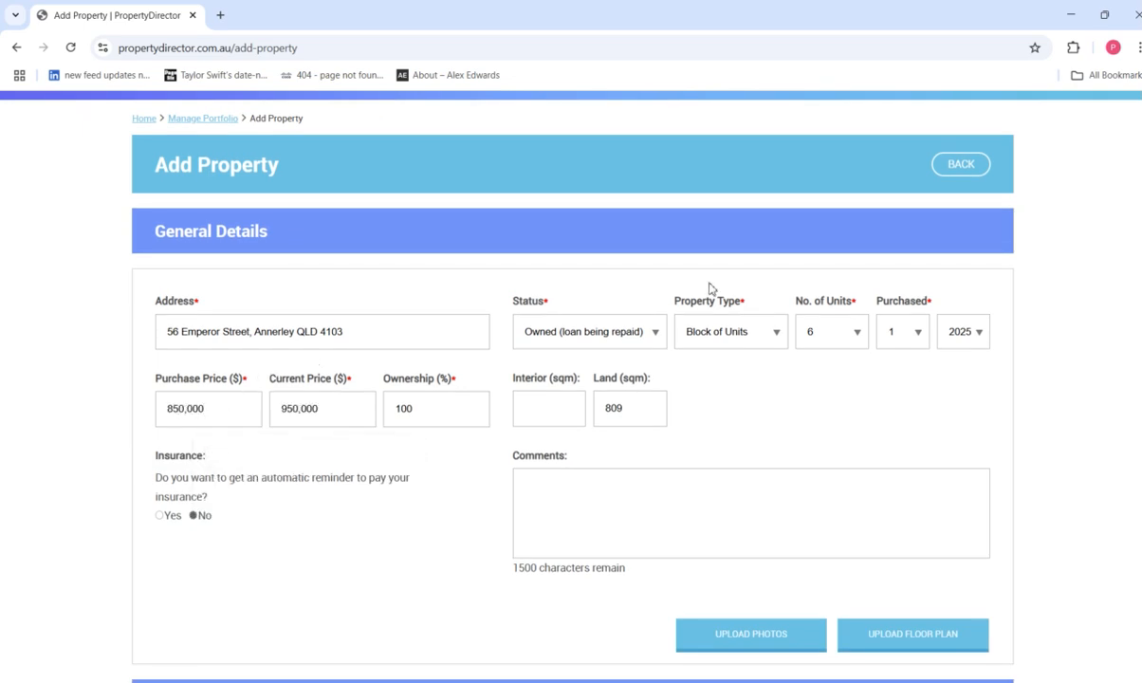
Fill in unit 1001 with its tenant, 300 weekly rent, 1 bed and 1 bath.
scroll(319, 368, down, 3)
scroll(569, 380, down, 3)
scroll(569, 380, down, 6)
scroll(207, 303, up, 5)
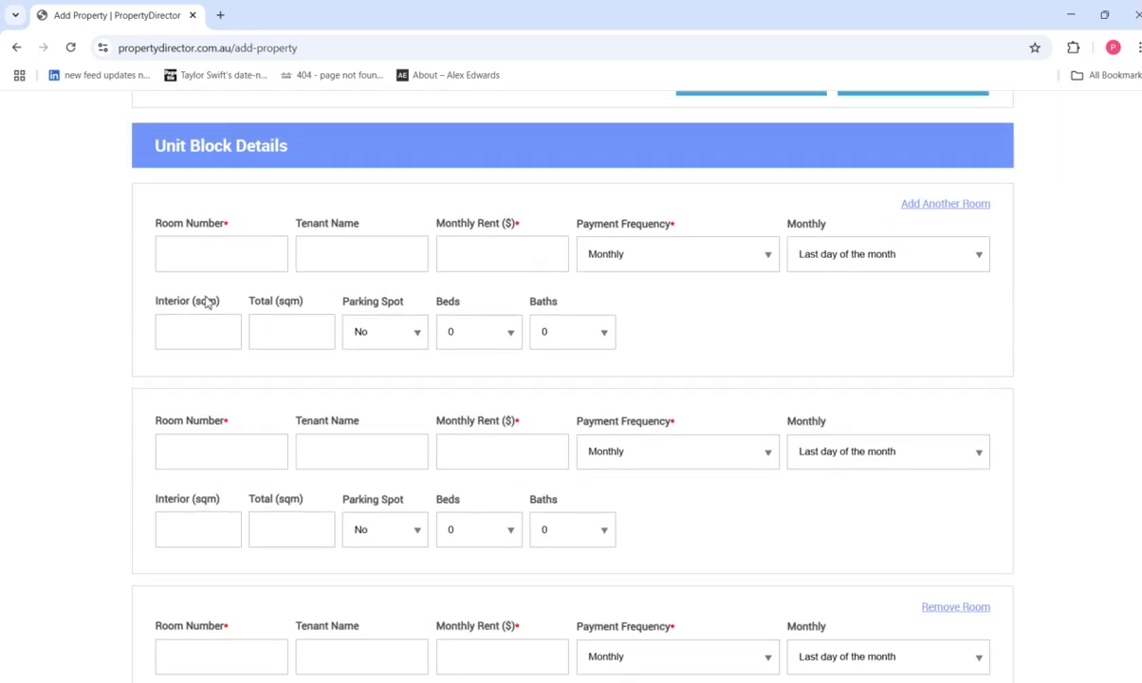
text(1001)
key(Tab)
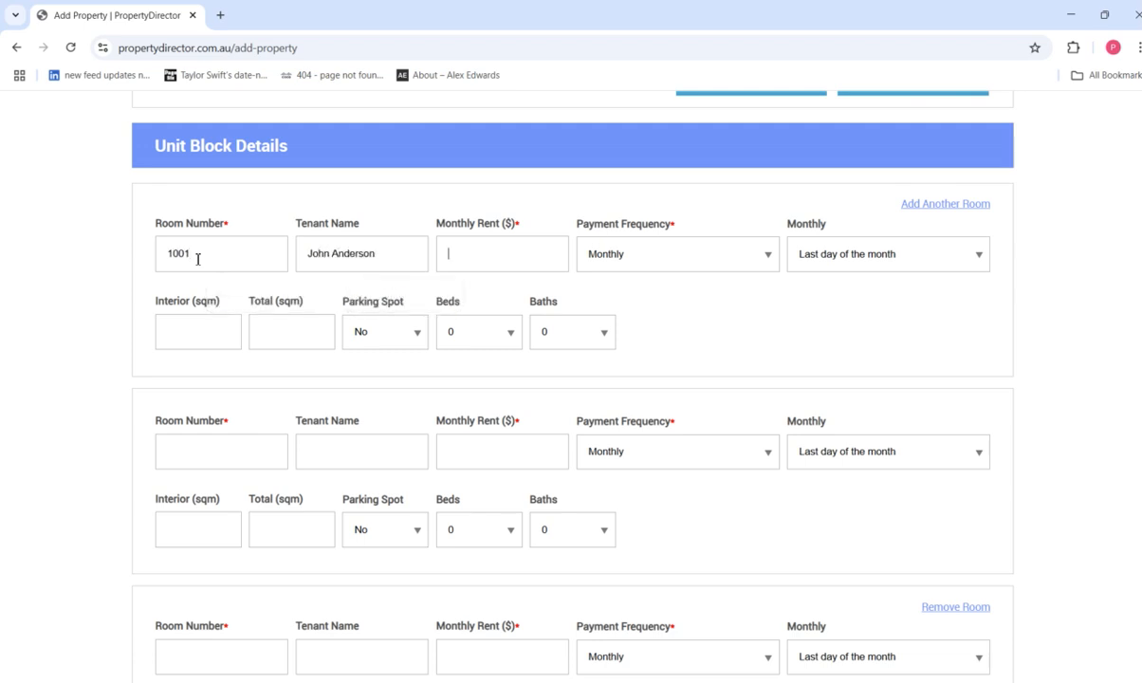
key(Tab)
click(650, 254)
click(588, 277)
click(543, 262)
text(300)
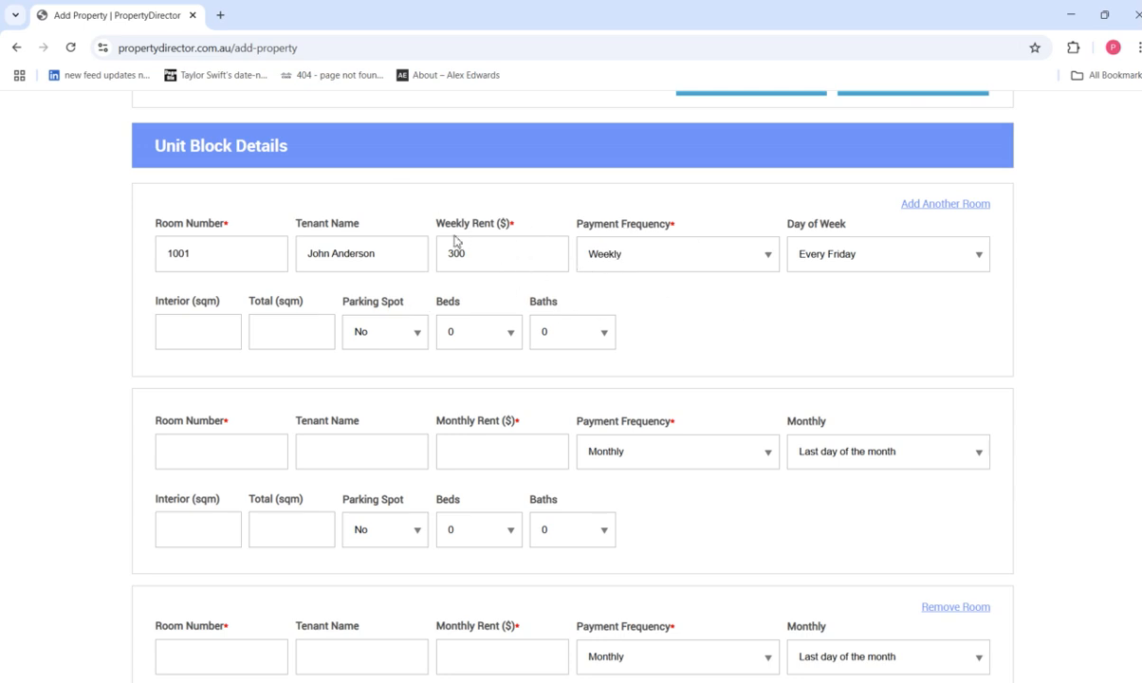
click(472, 346)
click(464, 378)
click(560, 347)
click(547, 378)
Fill in unit 1002 with its tenant, 300 weekly rent, 1 bed and 1 bath.
scroll(290, 446, down, 1)
click(206, 412)
text(10)
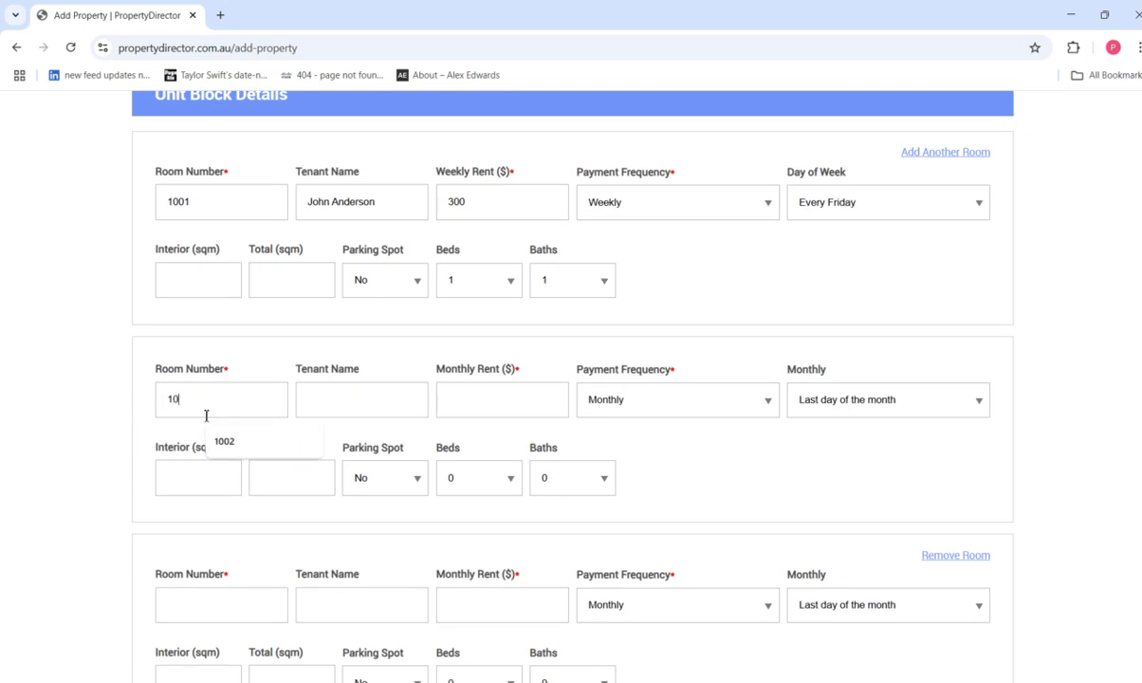
text(02)
key(Tab)
text(Michae)
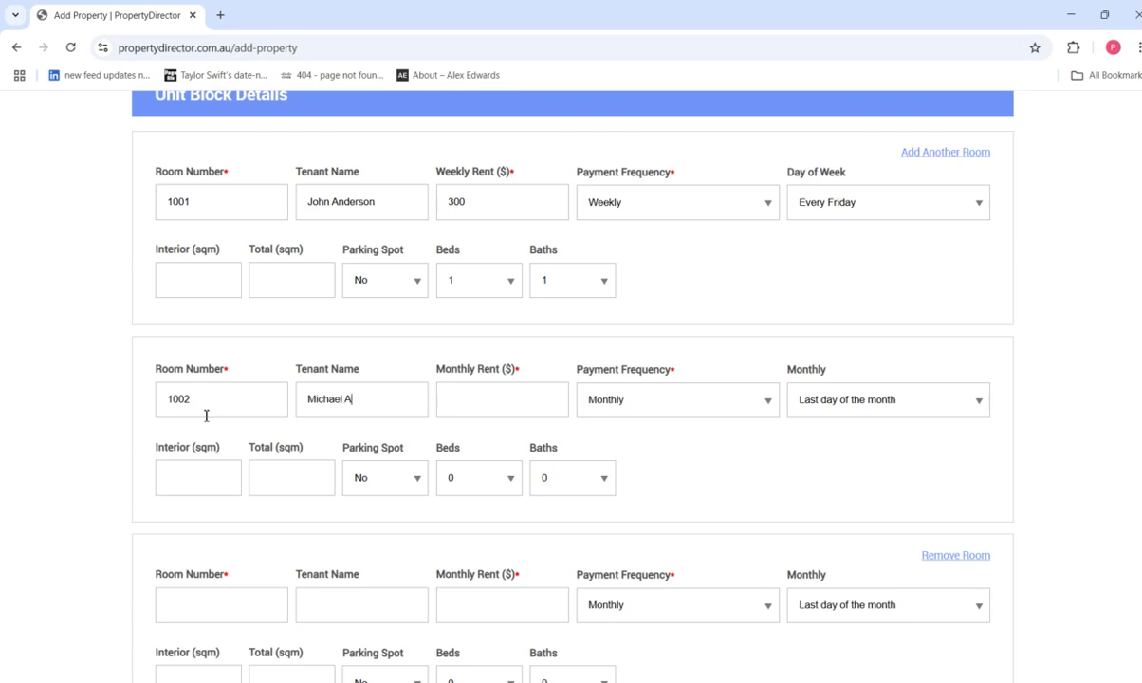
key(Tab)
text(300)
click(629, 412)
click(607, 426)
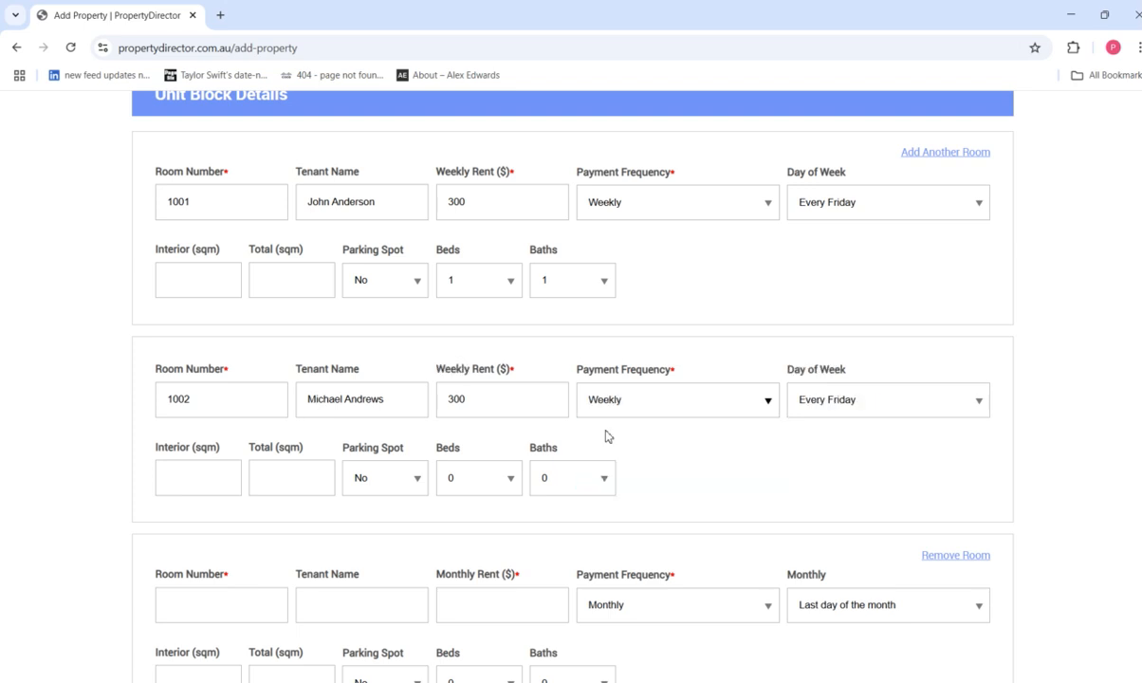
click(403, 487)
click(500, 483)
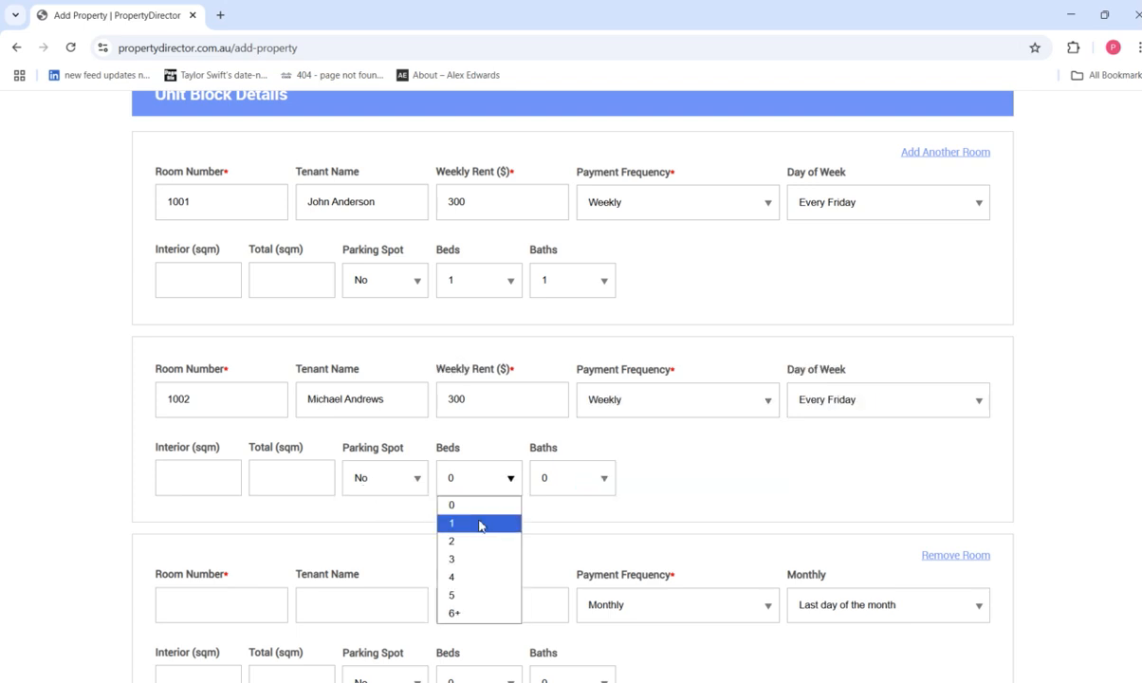
click(479, 523)
click(572, 489)
click(559, 523)
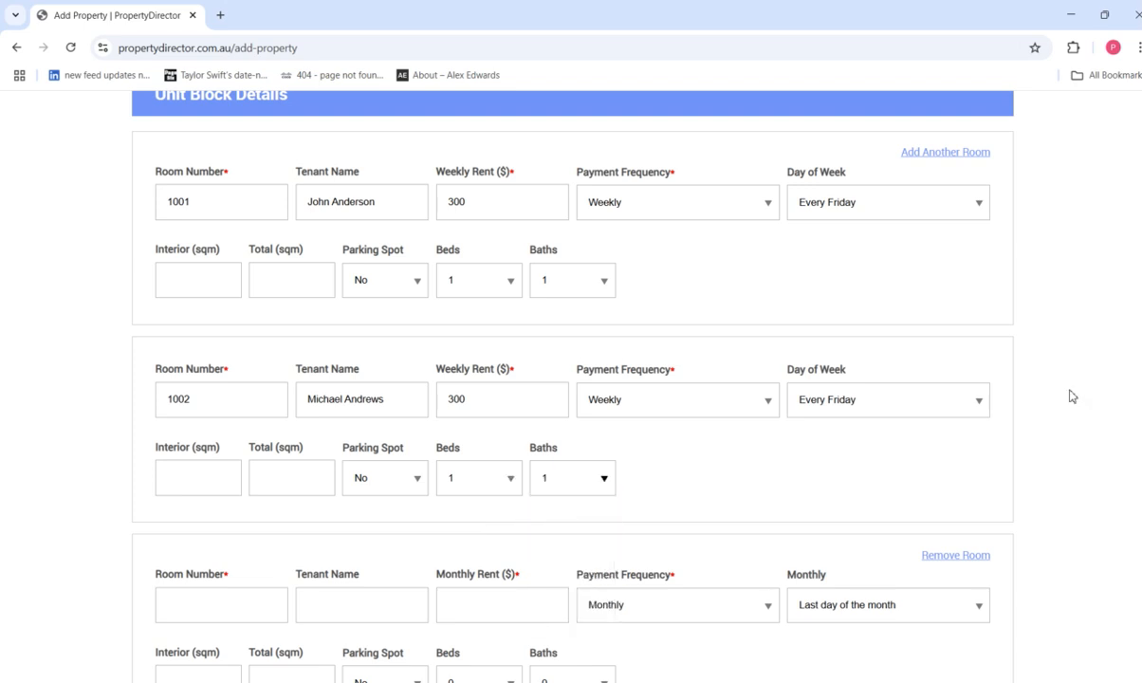
Fill in unit 1003 with 300 weekly rent, 1 bed and 1 bath.
scroll(1043, 352, down, 1)
scroll(572, 379, down, 3)
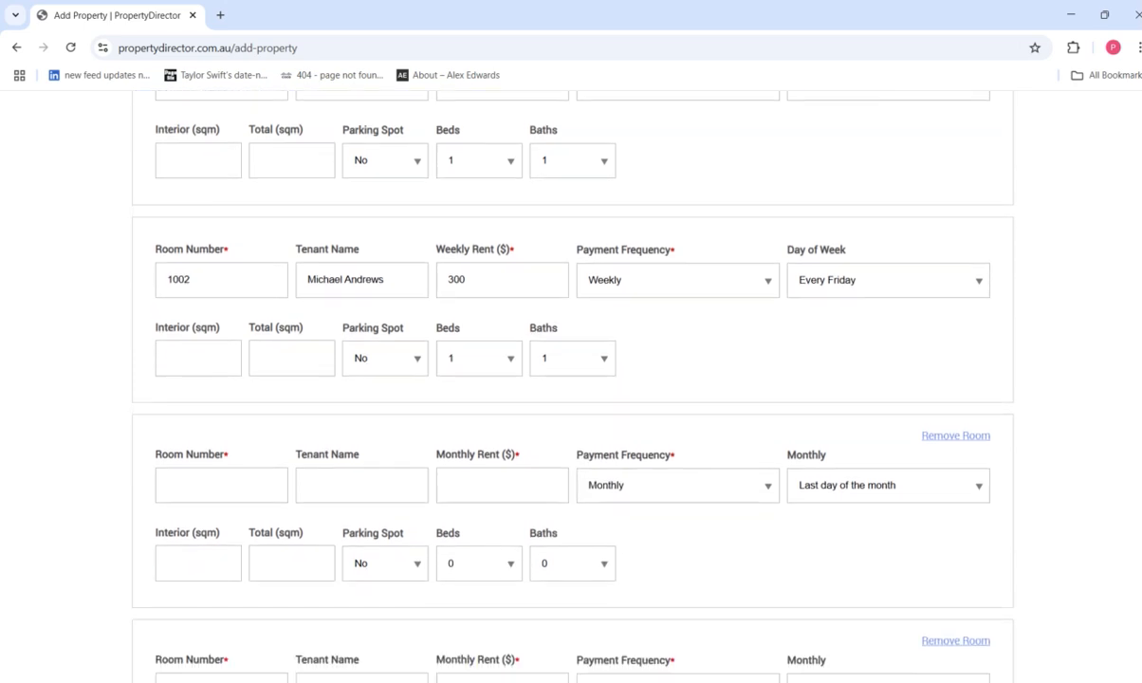
scroll(454, 365, up, 1)
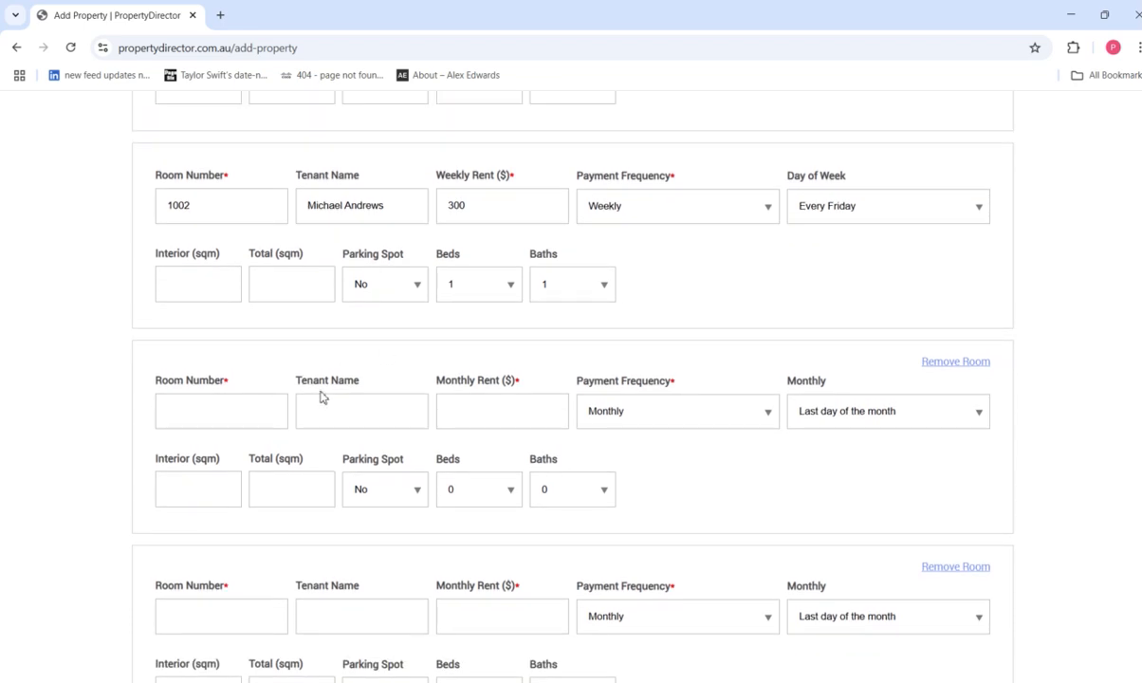
click(251, 416)
text(1003)
key(Tab)
text(300)
click(675, 414)
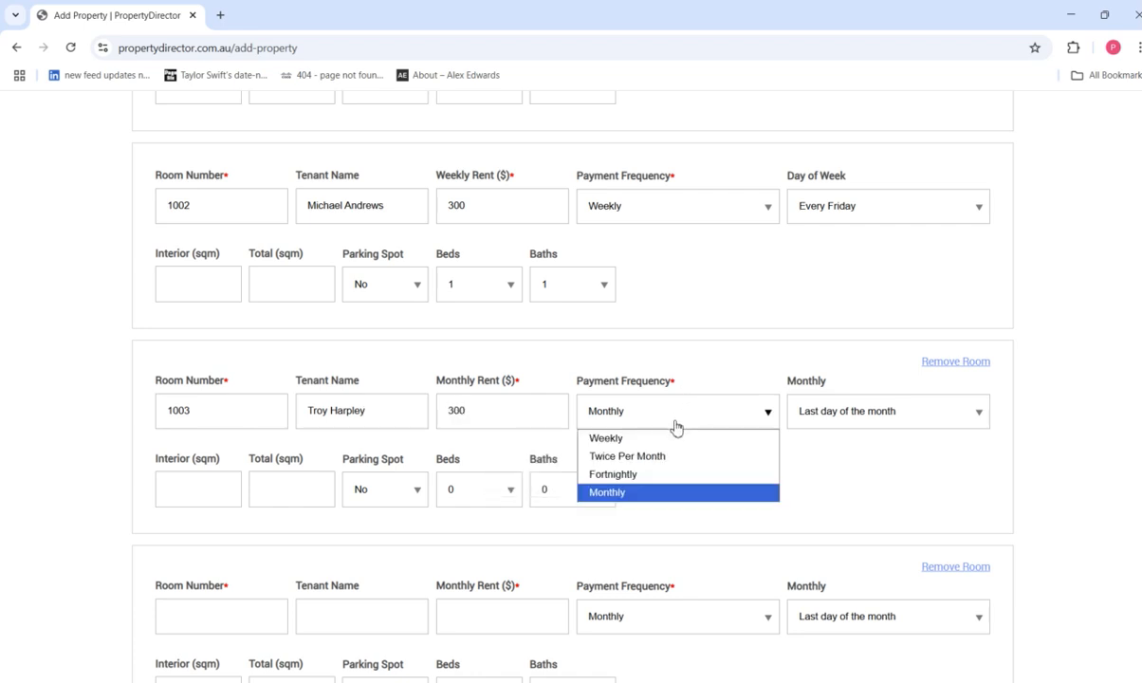
click(619, 442)
click(466, 492)
click(465, 535)
click(570, 490)
click(574, 535)
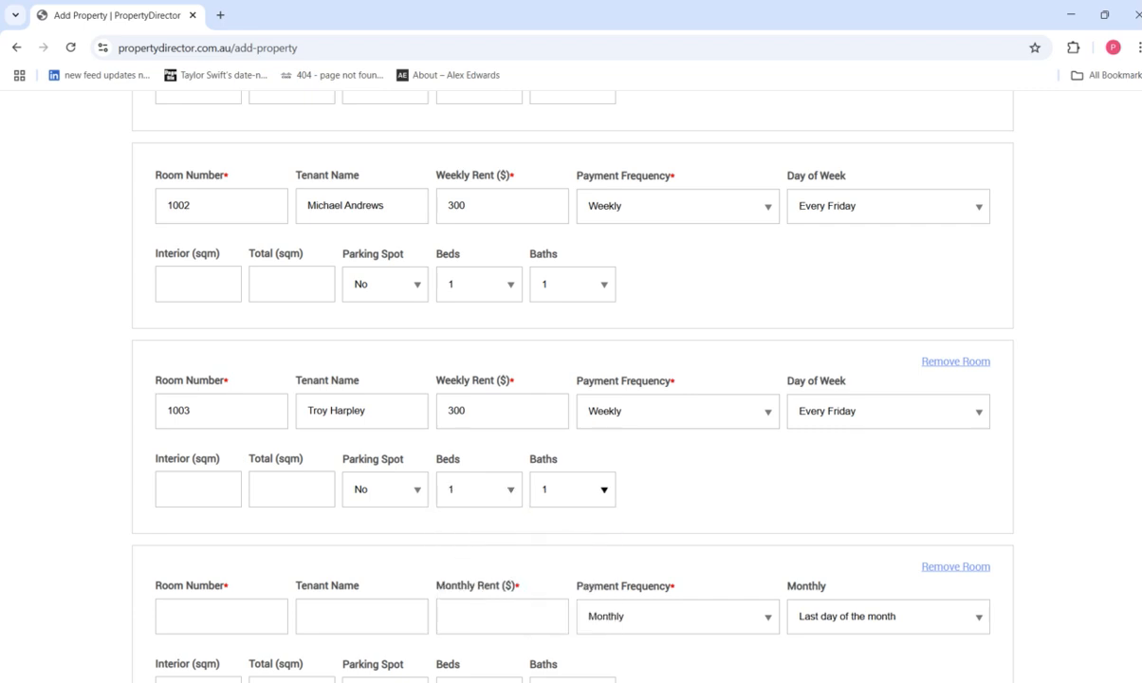
Fill in unit 1004 with 300 weekly rent, 1 bed and 1 bath.
scroll(574, 532, down, 2)
click(183, 482)
text(1004)
key(Tab)
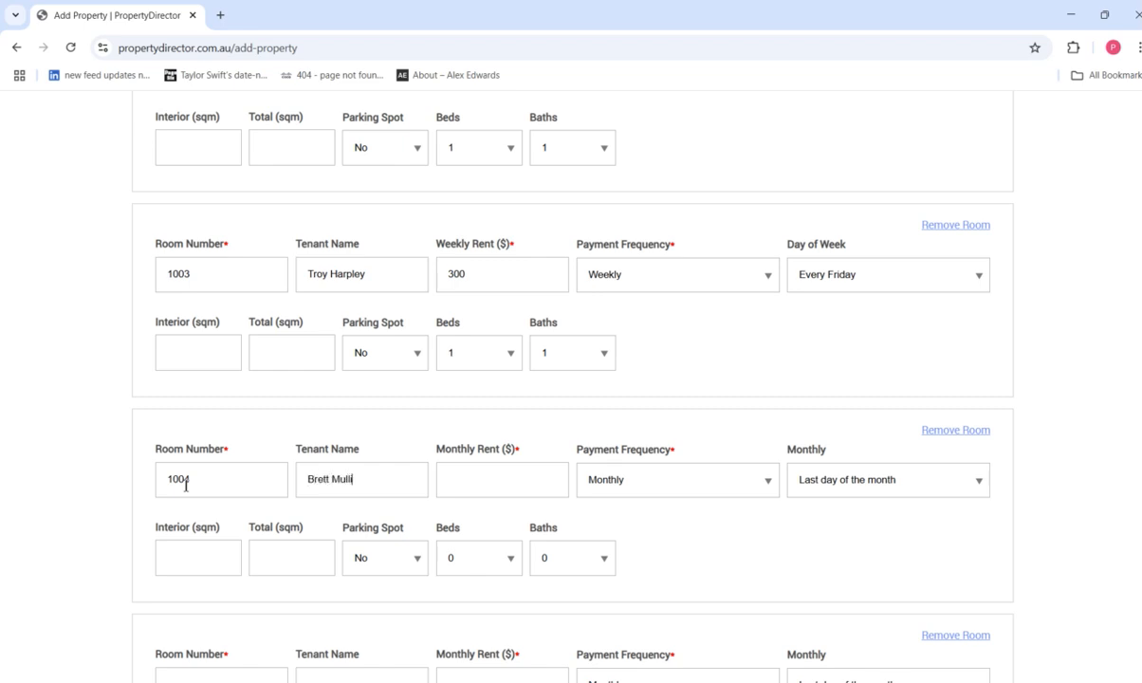
text(300)
click(667, 489)
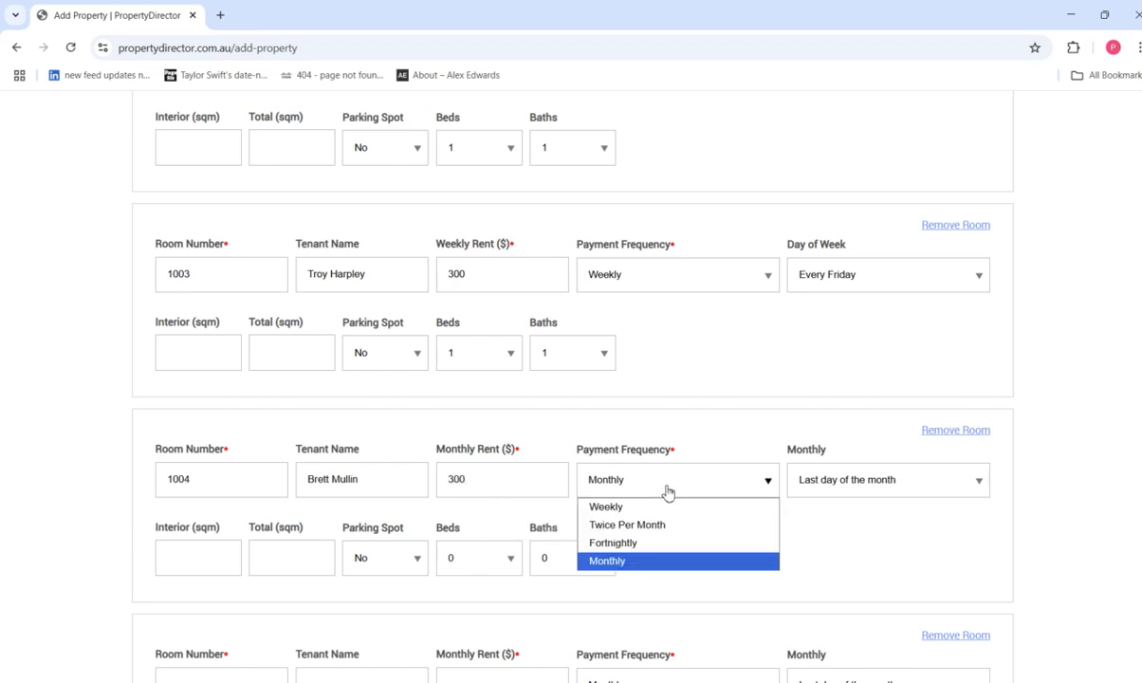
click(612, 506)
click(472, 561)
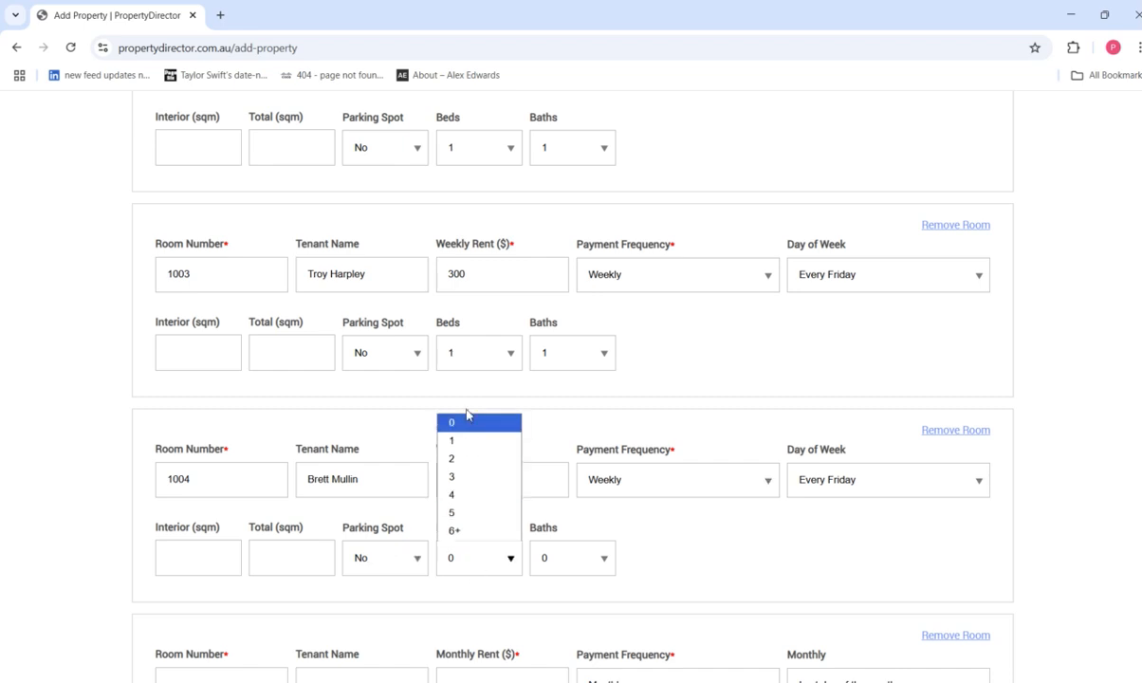
click(462, 441)
click(575, 564)
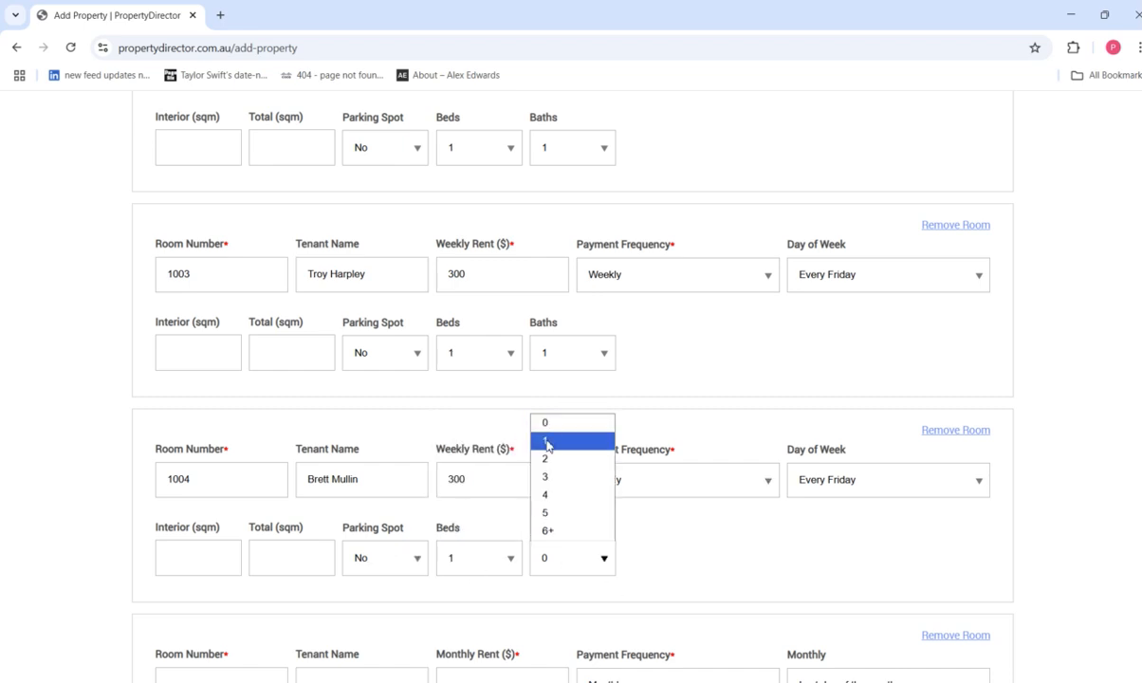
click(546, 441)
Fill in unit 1005 with 300 weekly rent, 1 bed and 1 bath.
scroll(546, 442, down, 3)
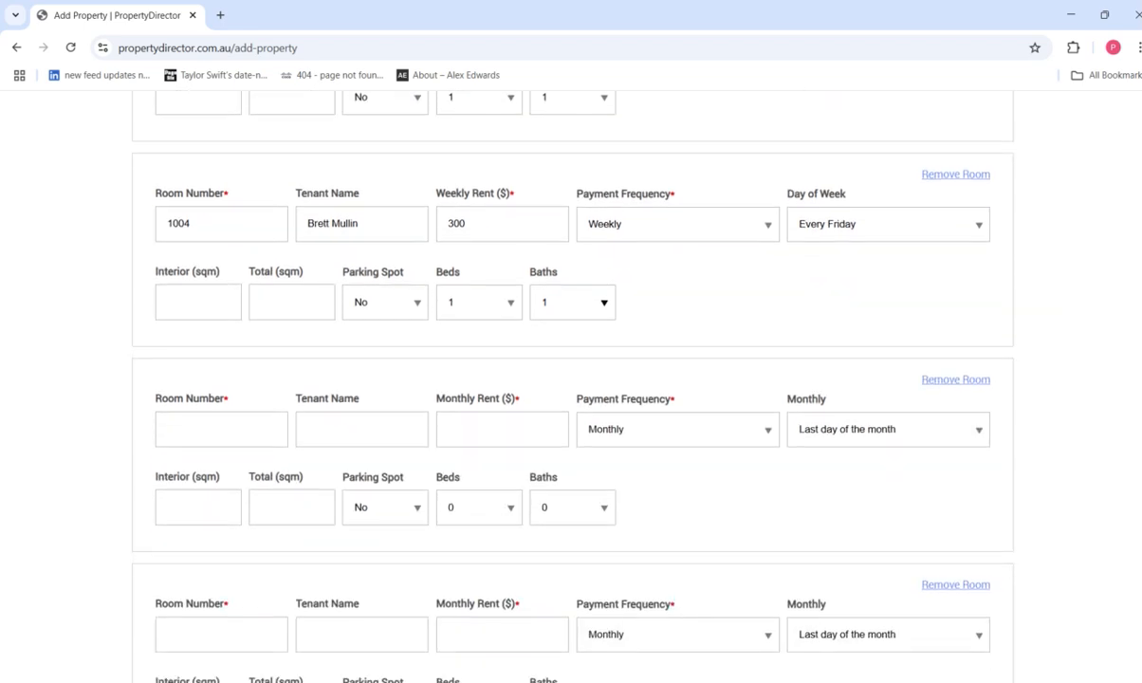
click(234, 435)
text(1005)
key(Tab)
key(Tab)
click(612, 427)
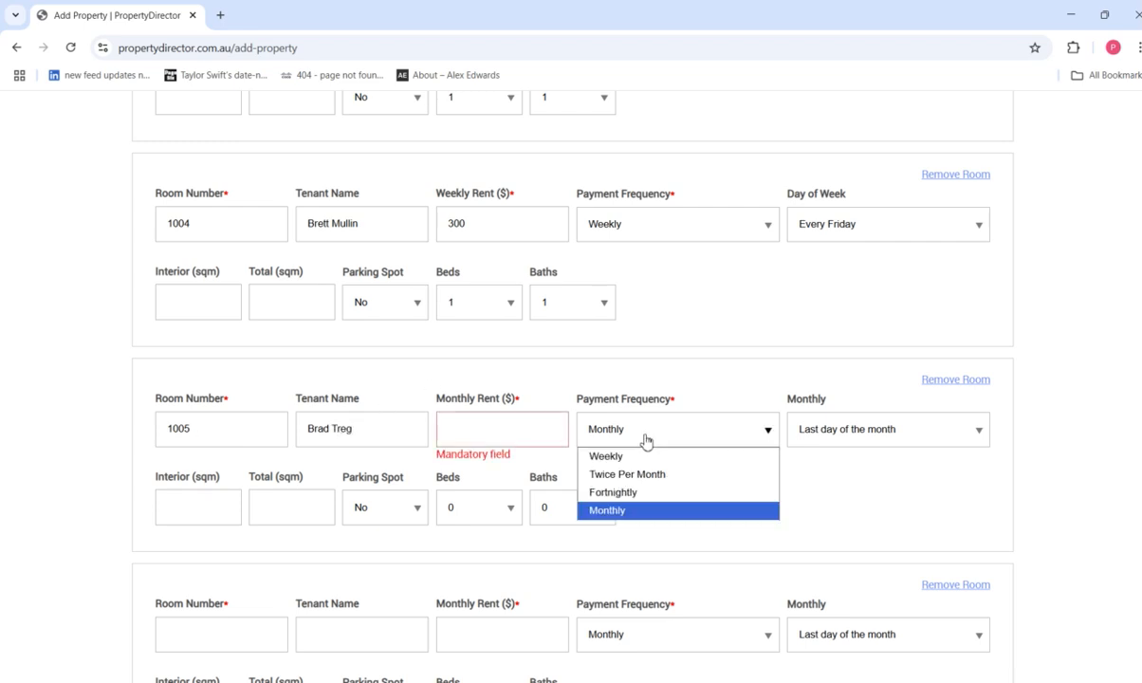
click(629, 458)
click(443, 419)
text(300)
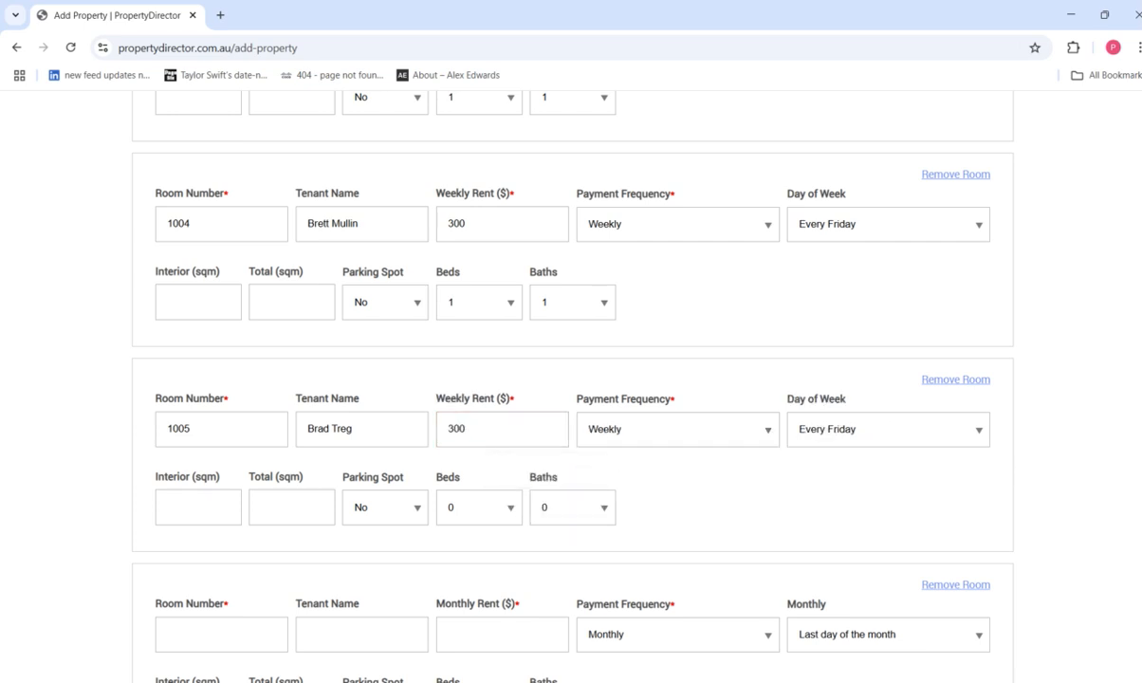
scroll(740, 446, down, 1)
click(498, 461)
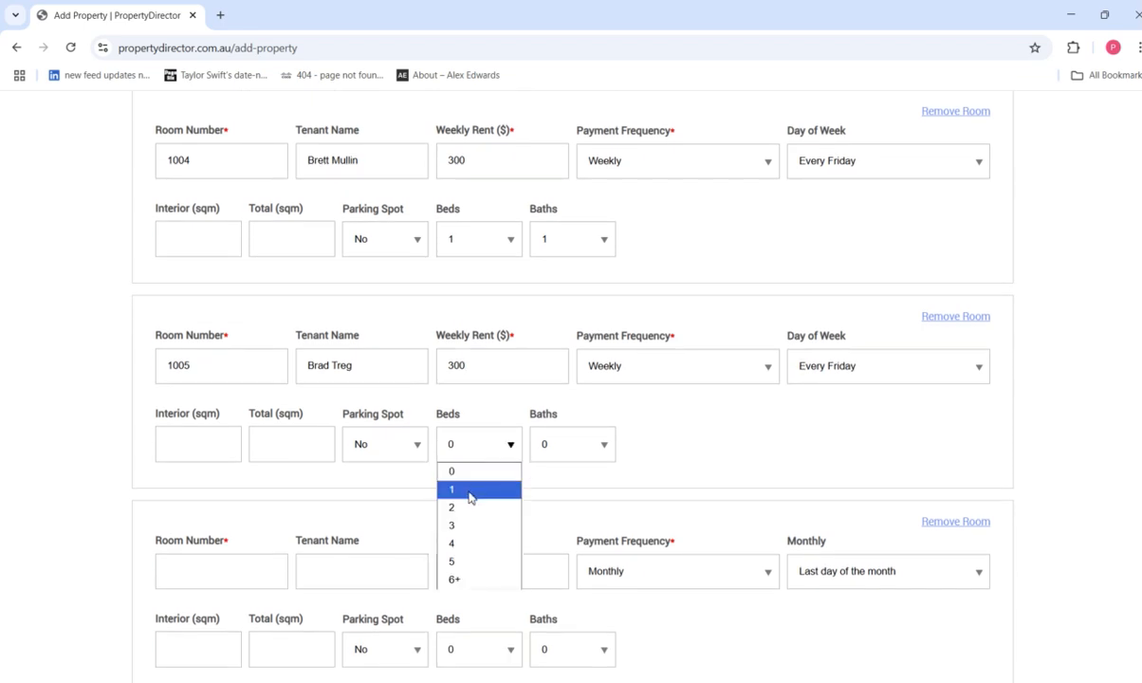
click(469, 491)
click(617, 450)
click(591, 489)
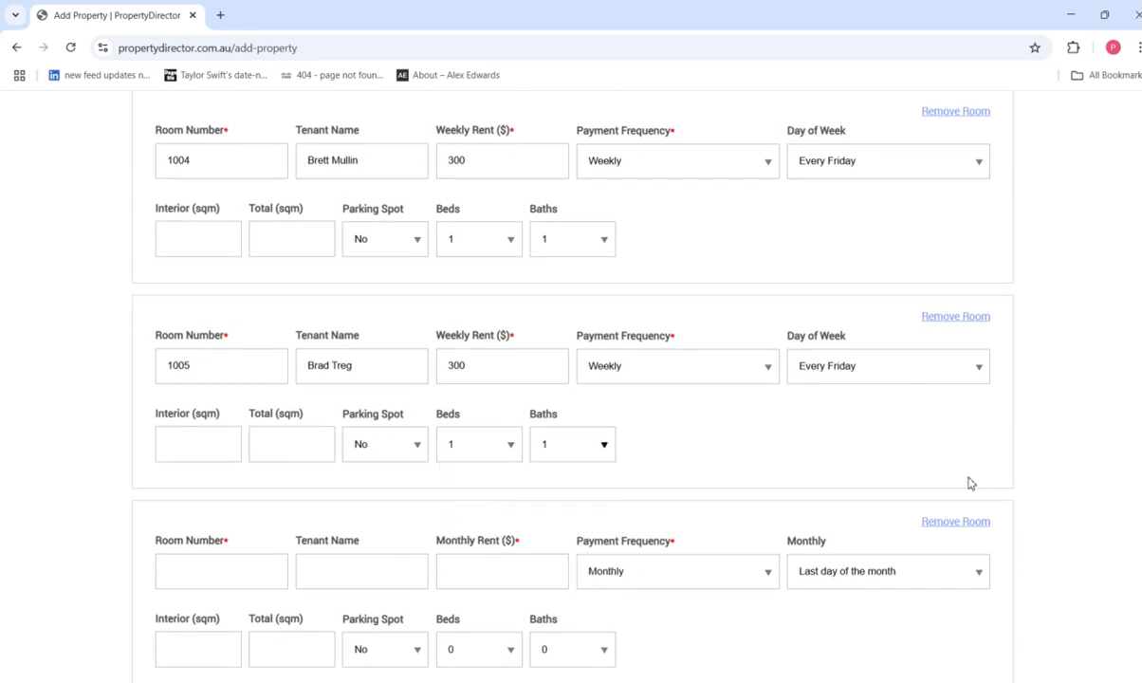
scroll(964, 438, down, 2)
click(213, 435)
Fill in room 1006 with its tenant, 300 weekly rent, no parking, 1 bed and 1 bath.
text(1006)
key(Tab)
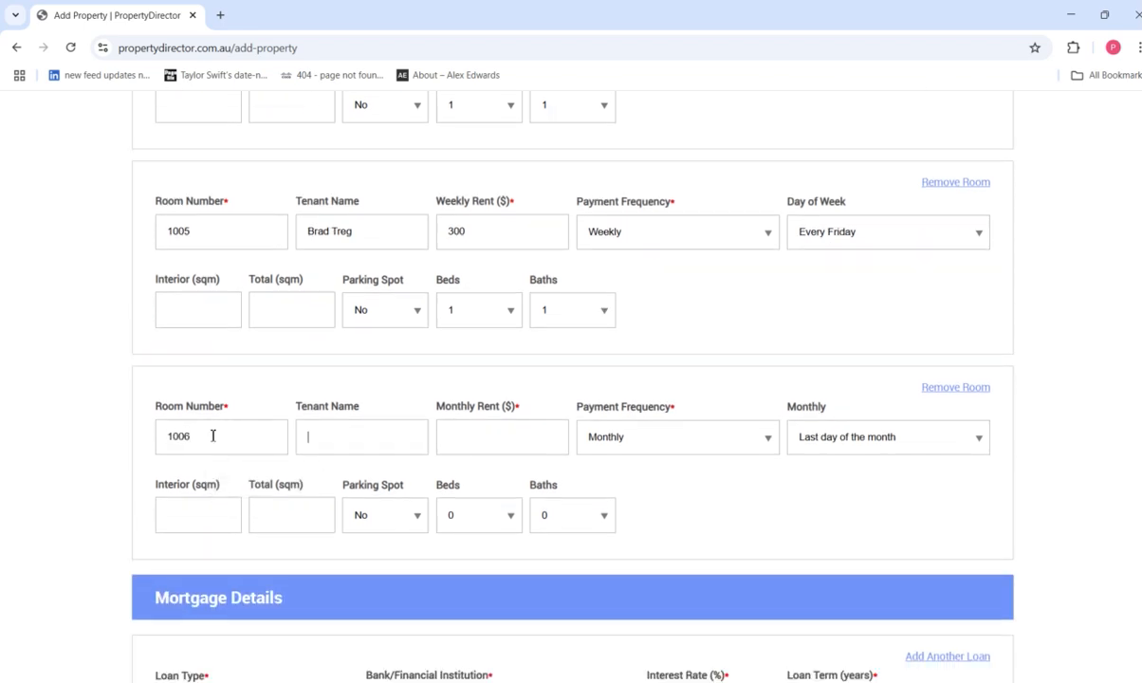
text(G)
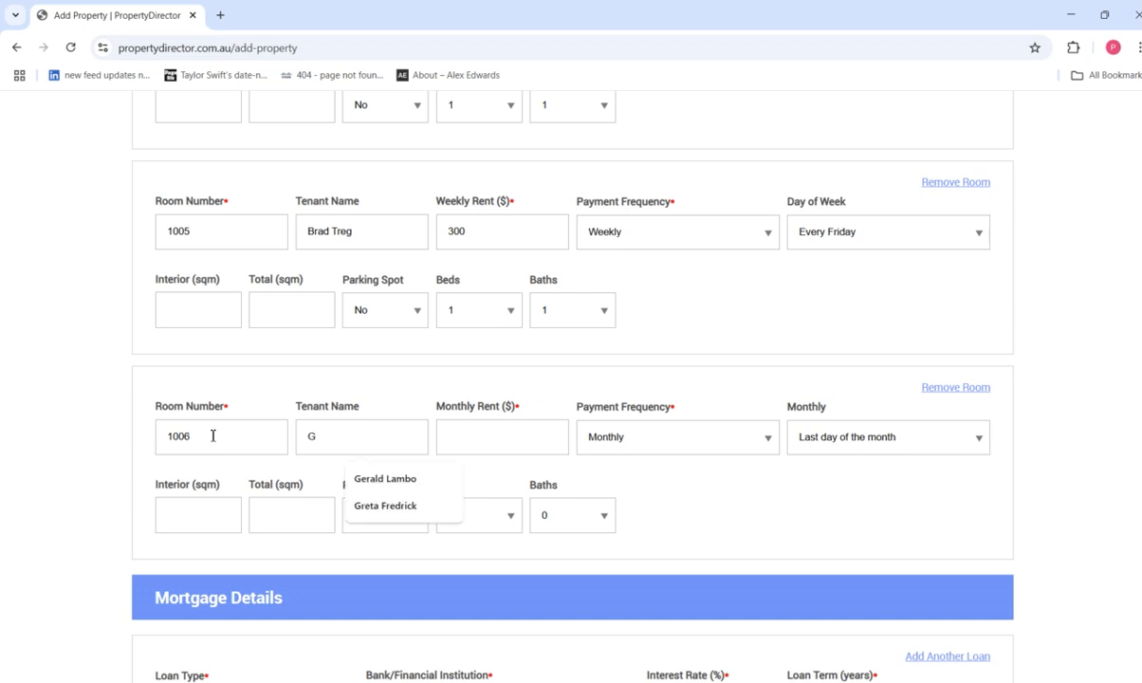
text(retta )
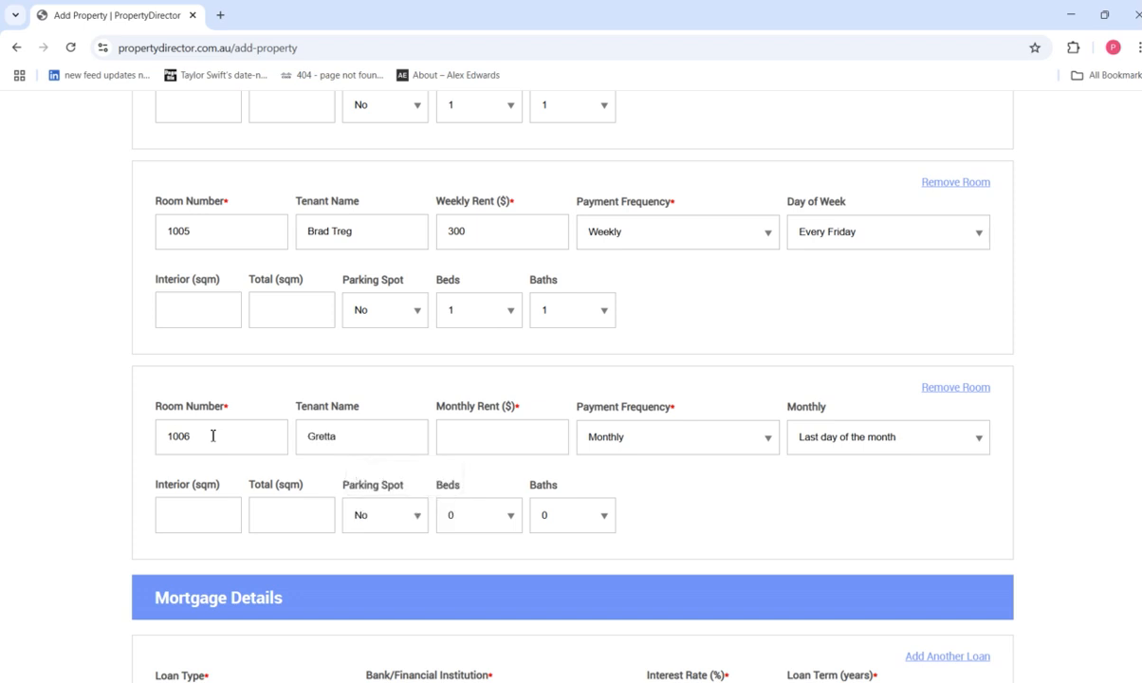
text(300)
click(730, 436)
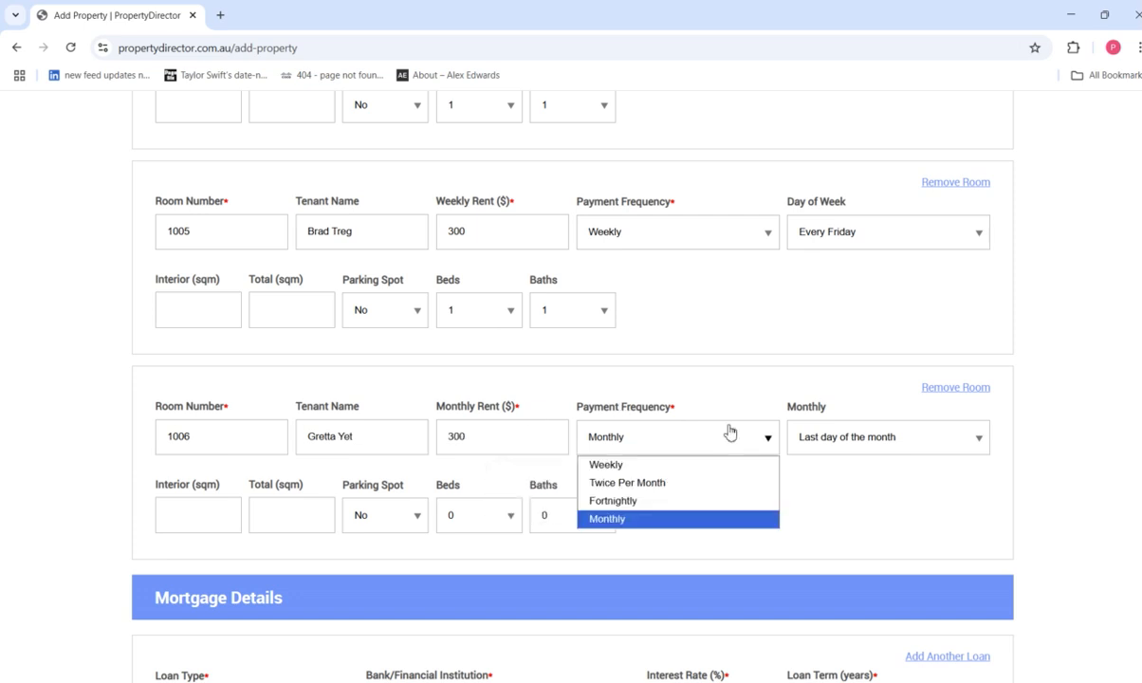
click(686, 466)
click(389, 517)
click(392, 540)
click(487, 516)
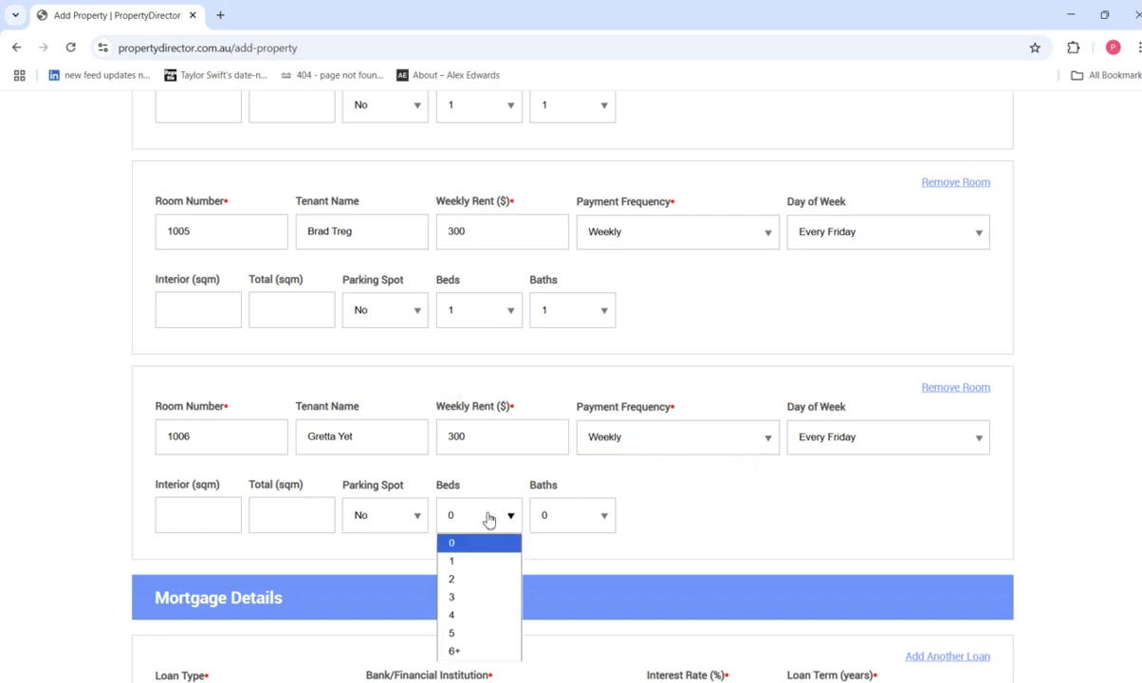
click(472, 560)
click(588, 513)
click(568, 562)
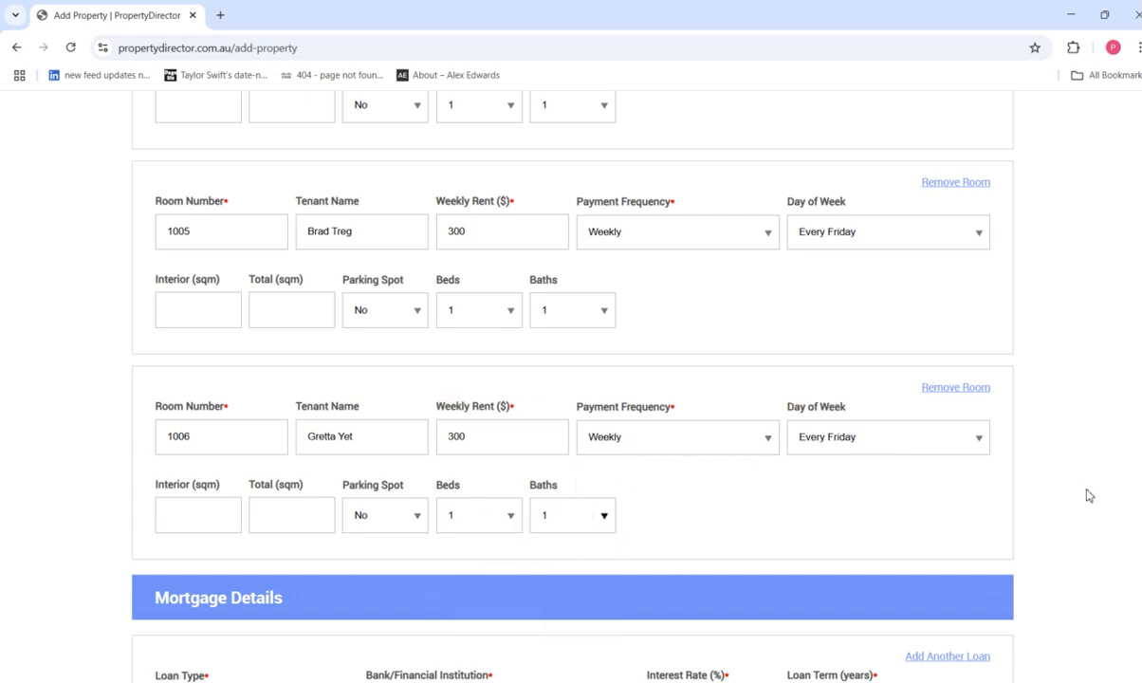
scroll(1025, 465, down, 3)
Set the loan to interest-only with lender Bankwest at 5.5% interest.
click(285, 399)
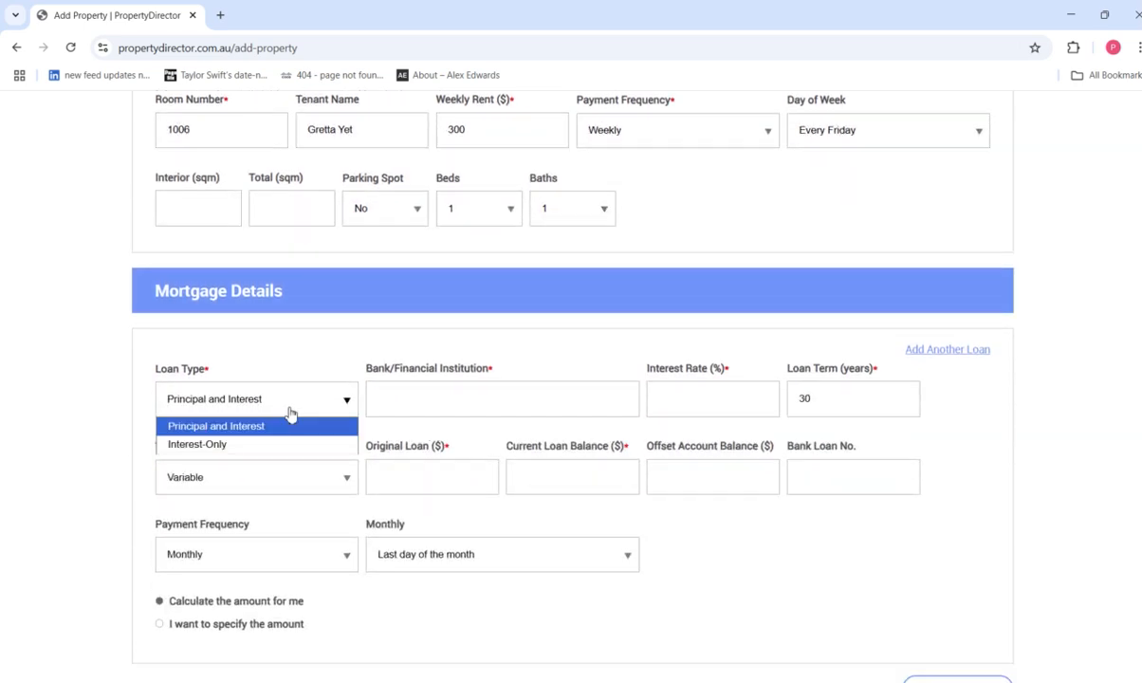
click(258, 448)
click(423, 411)
text(Bankwe)
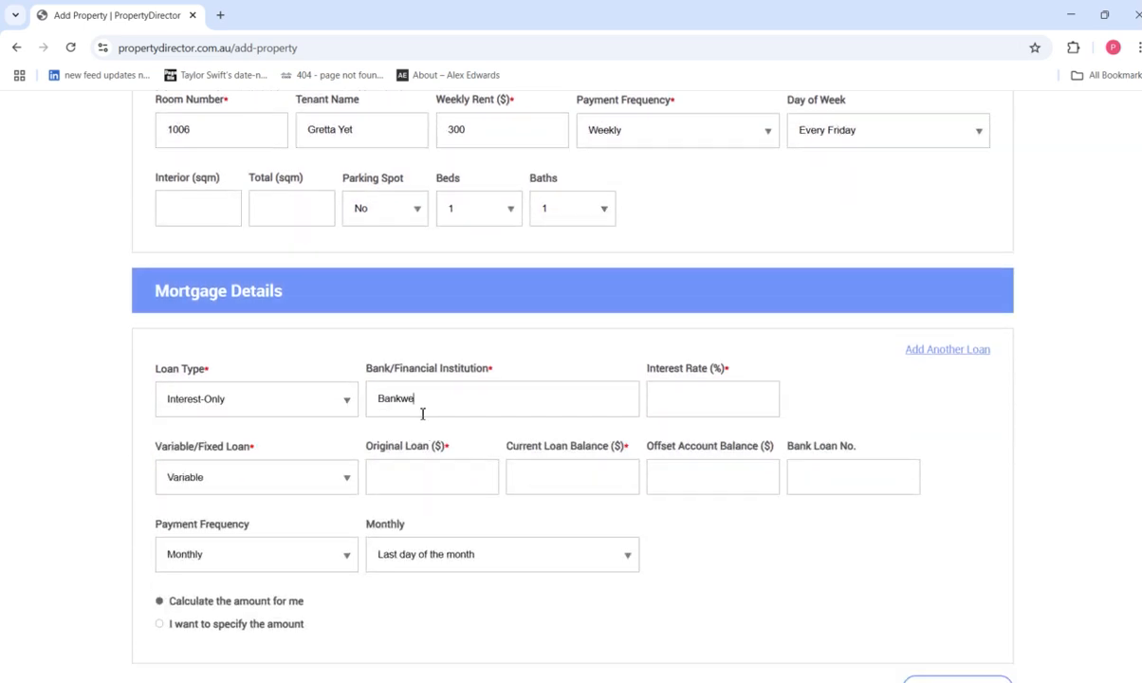
text(5.5)
Enter 650,000 as original loan and current balance, then save the property.
click(403, 477)
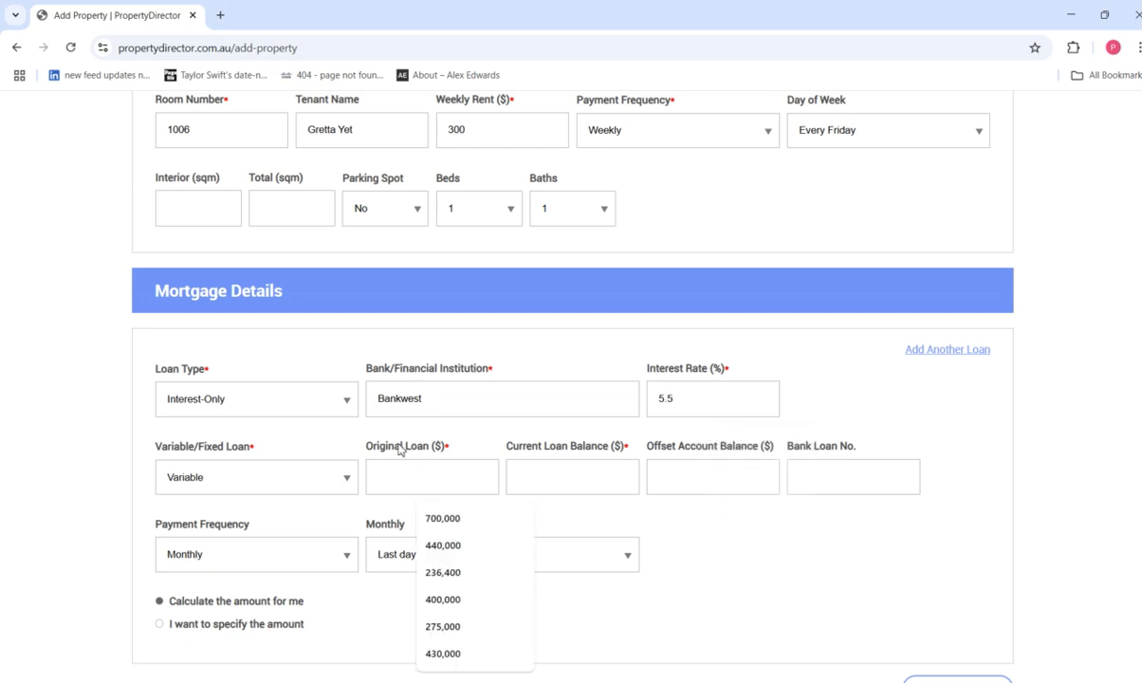
text(7)
key(BackSpace)
text(650000)
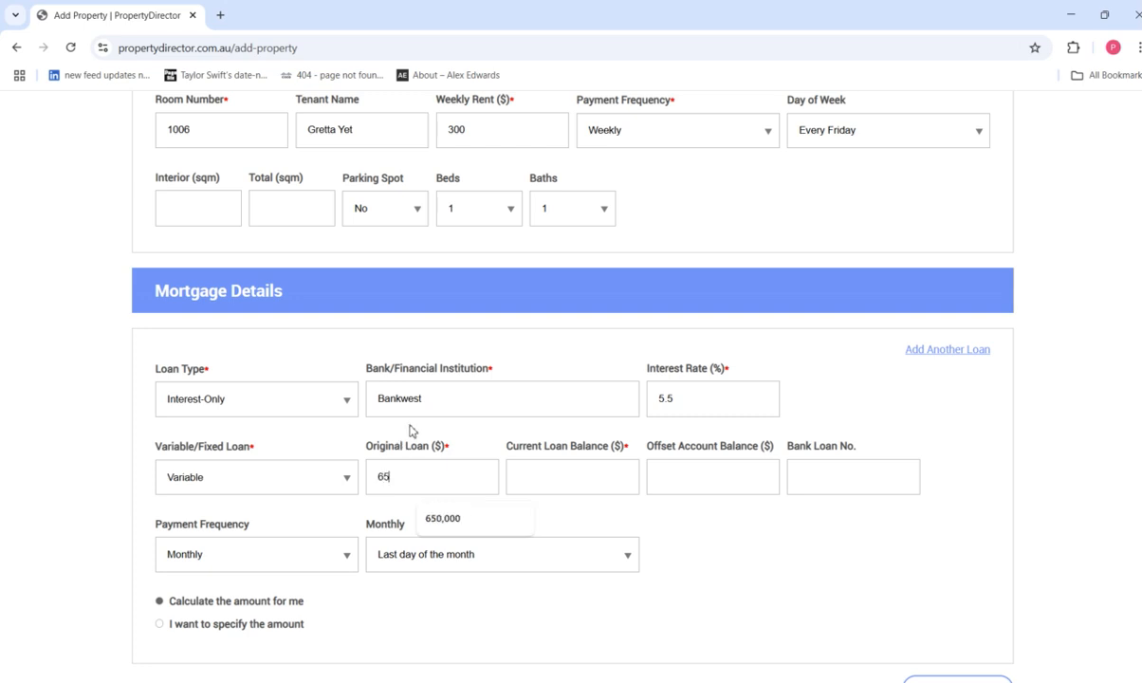
key(Tab)
click(413, 432)
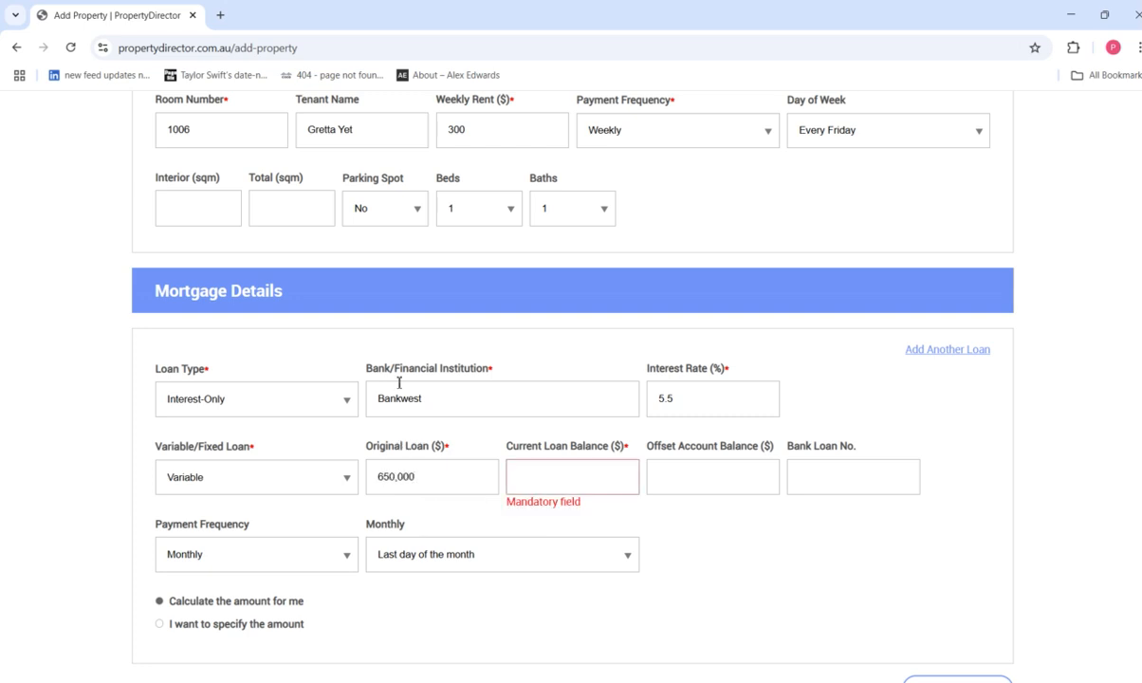
click(535, 489)
text(6500000)
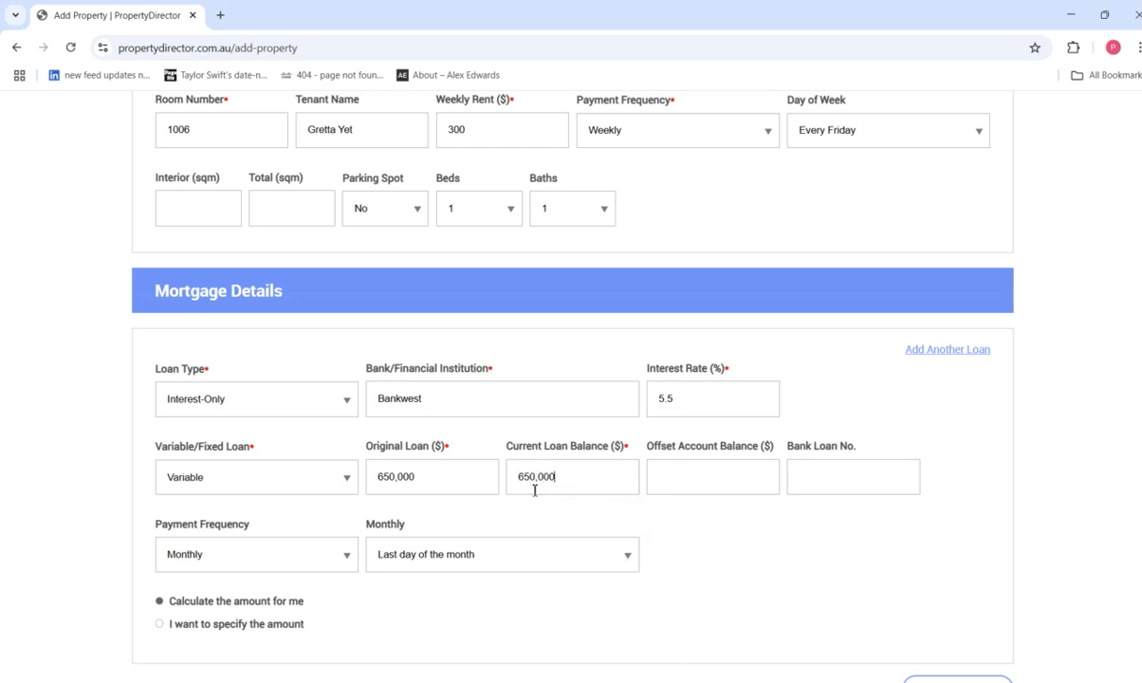
scroll(1077, 508, down, 3)
click(958, 474)
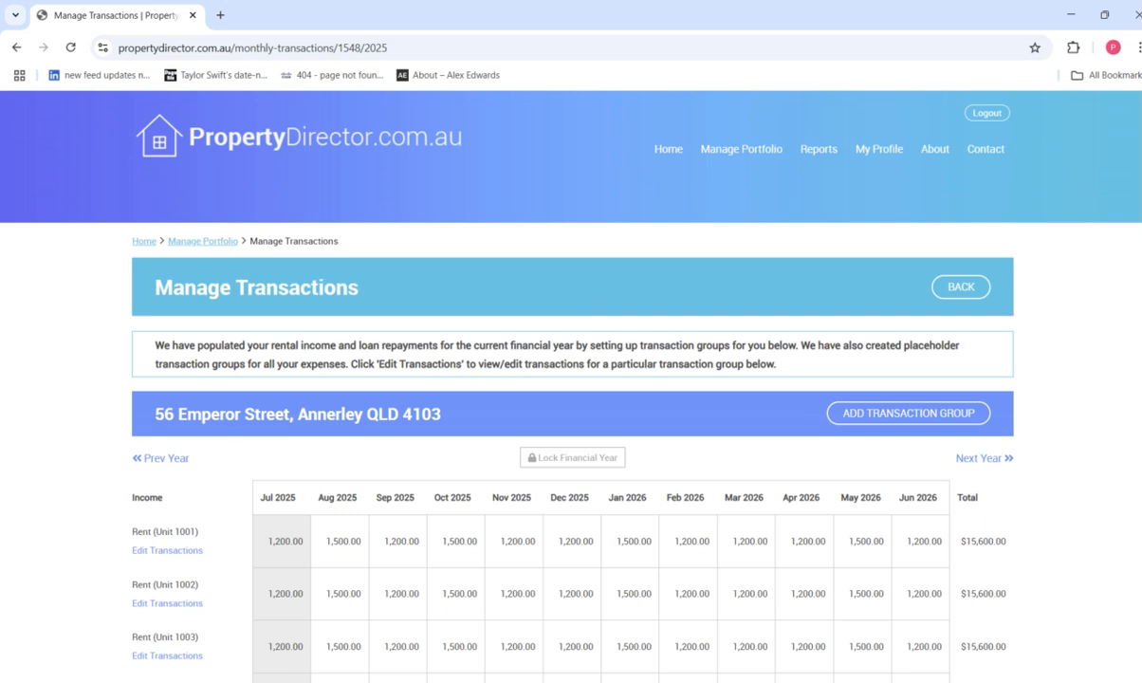
Scroll through the Income, Mortgage and Expenses tables reviewing $93,600 rent and $35,750 repayments.
scroll(569, 379, down, 1)
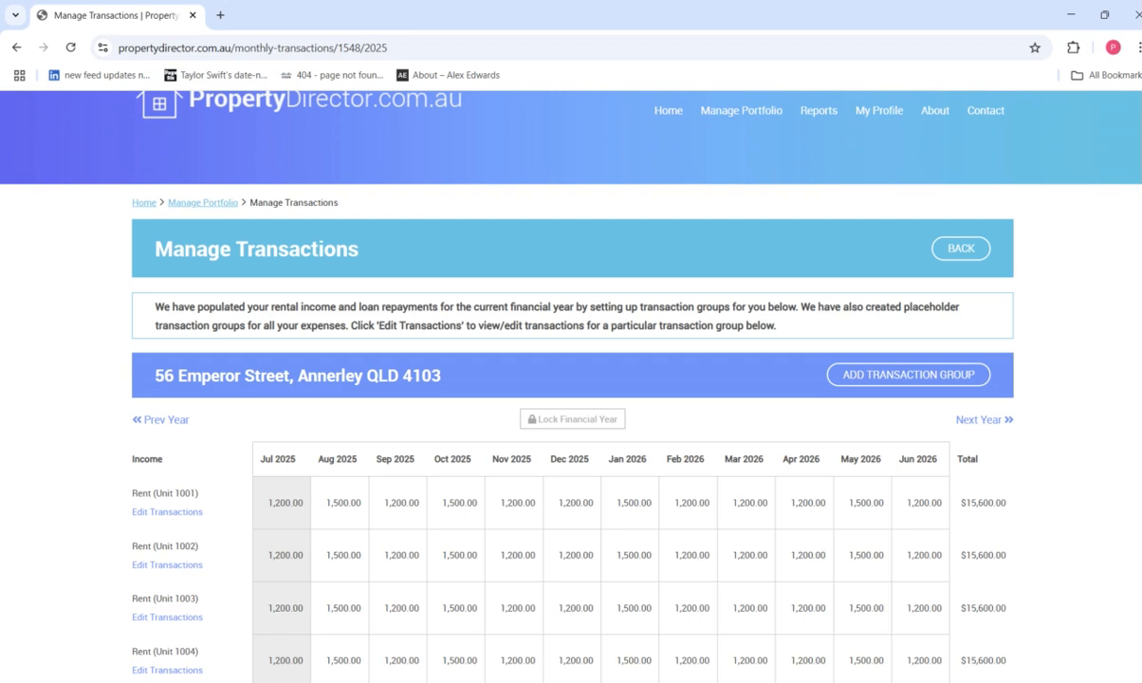
scroll(570, 379, down, 2)
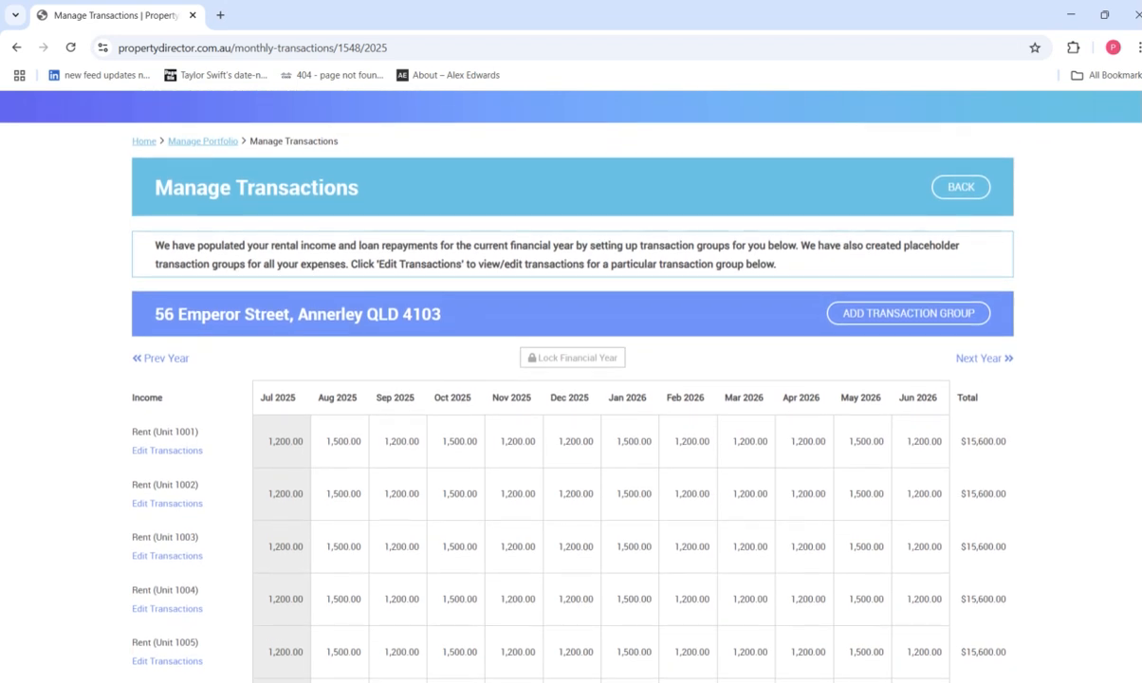
scroll(569, 380, down, 3)
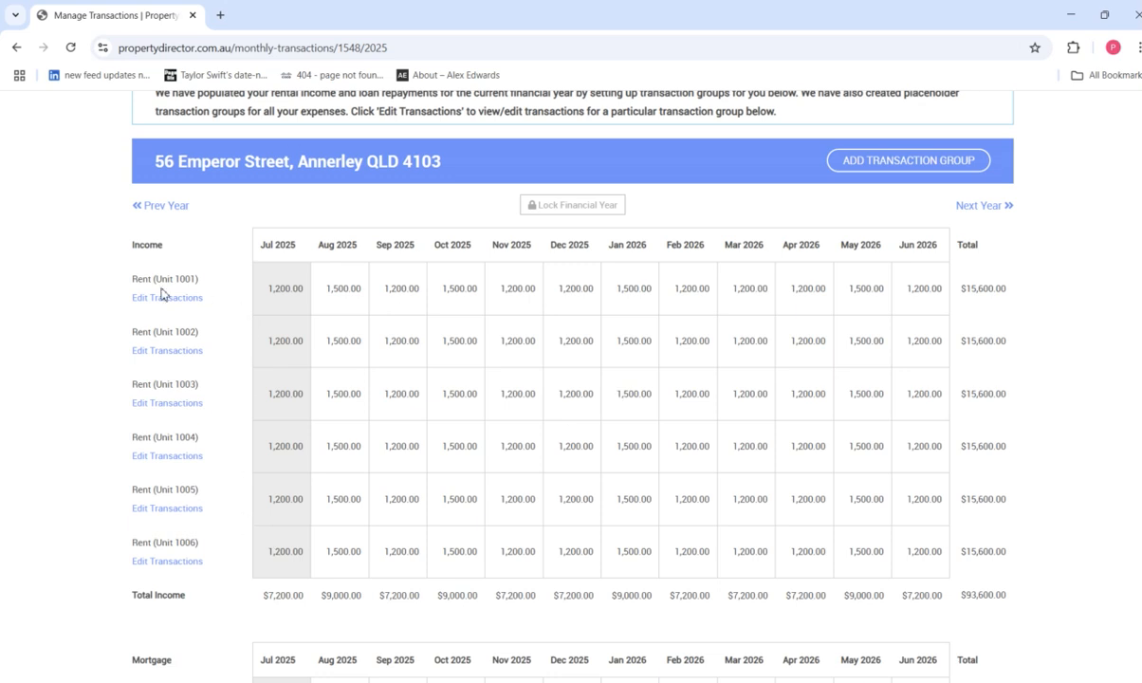
scroll(431, 448, down, 1)
scroll(899, 537, down, 1)
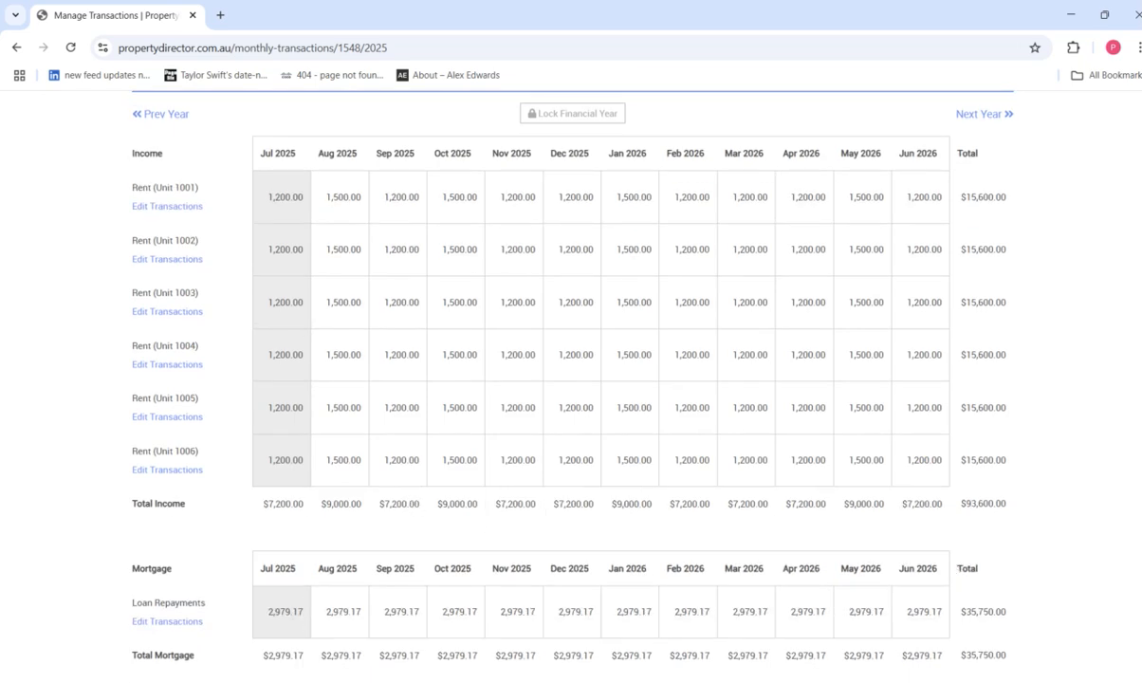
scroll(572, 387, down, 1)
scroll(572, 387, up, 1)
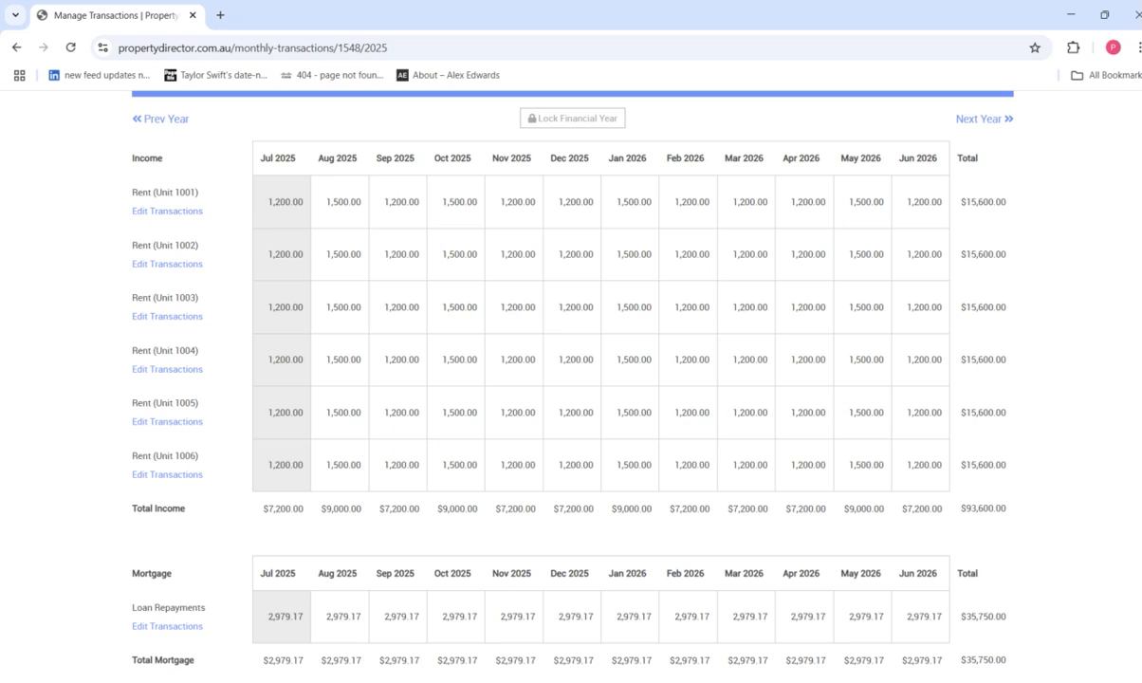
scroll(572, 387, down, 1)
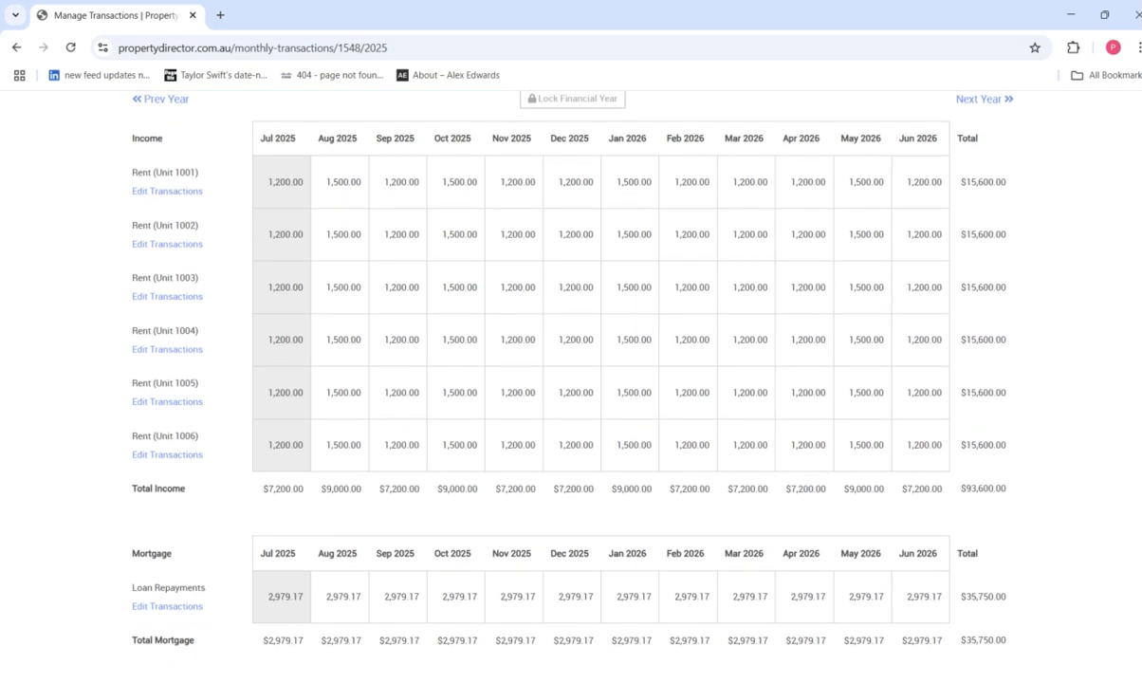
scroll(572, 387, down, 1)
scroll(334, 467, down, 1)
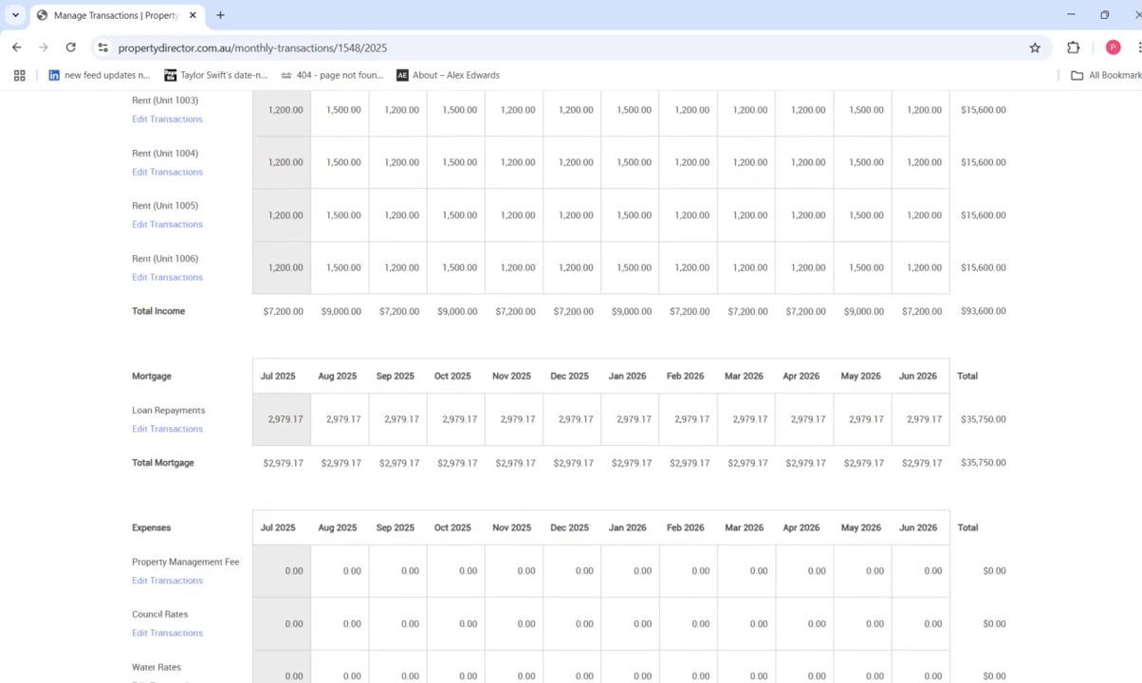
scroll(731, 385, down, 2)
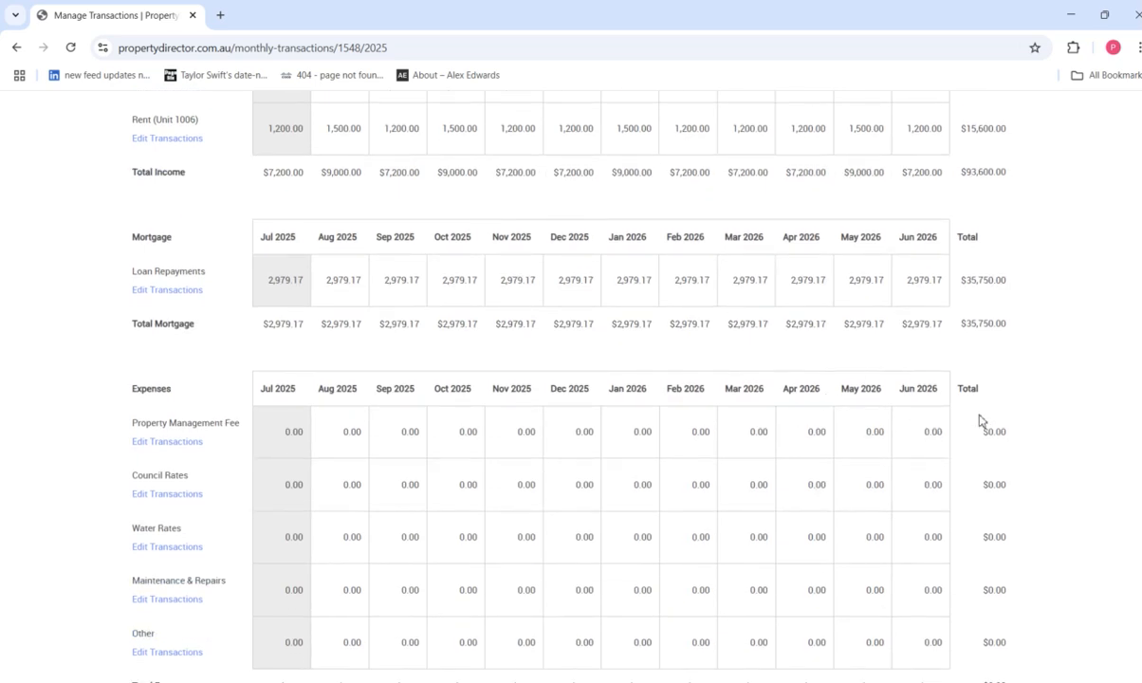
scroll(535, 358, down, 1)
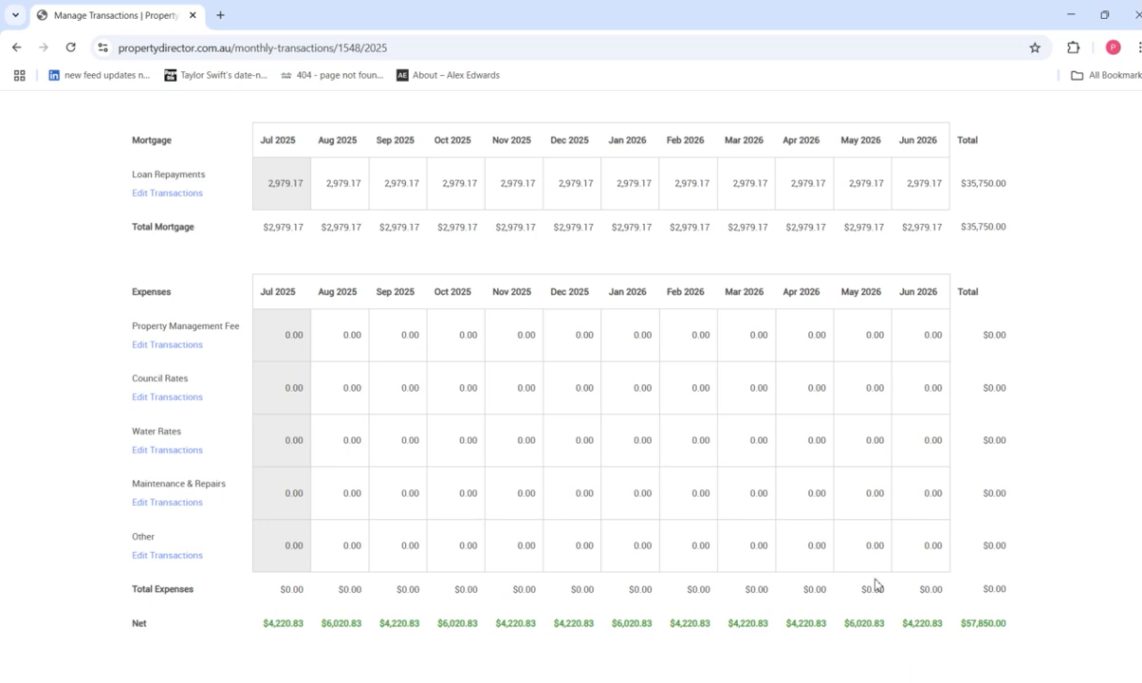
scroll(571, 379, up, 10)
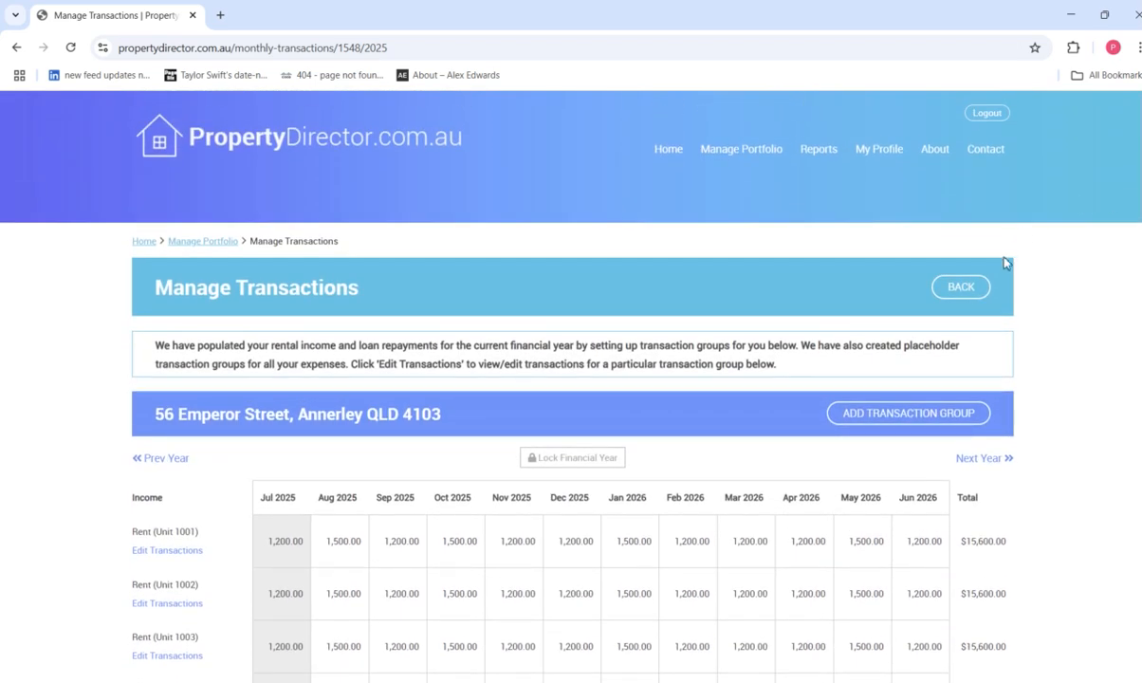
Go back to the portfolio and open the new Block of Units property's details.
click(977, 289)
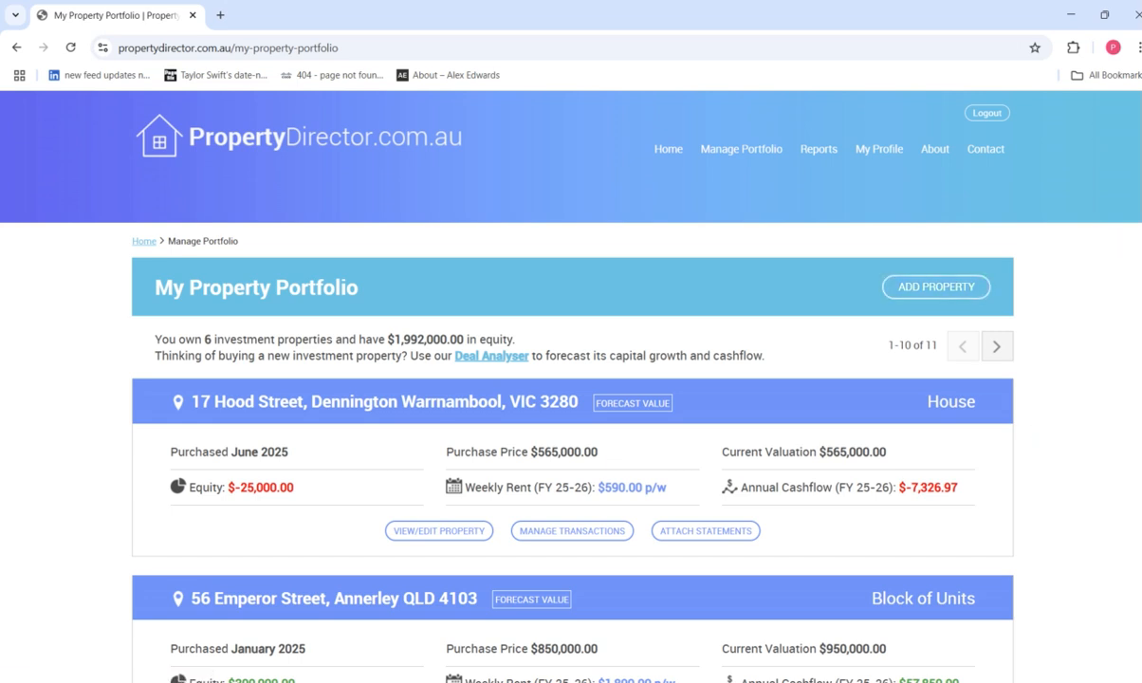
scroll(1069, 196, down, 3)
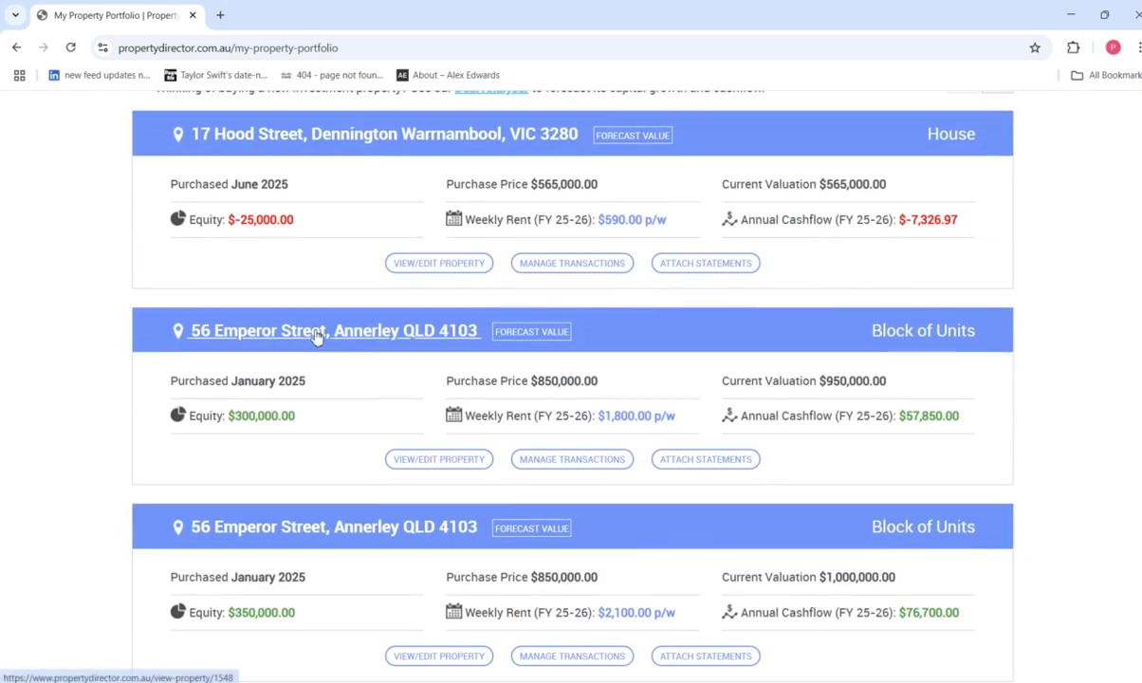
click(434, 475)
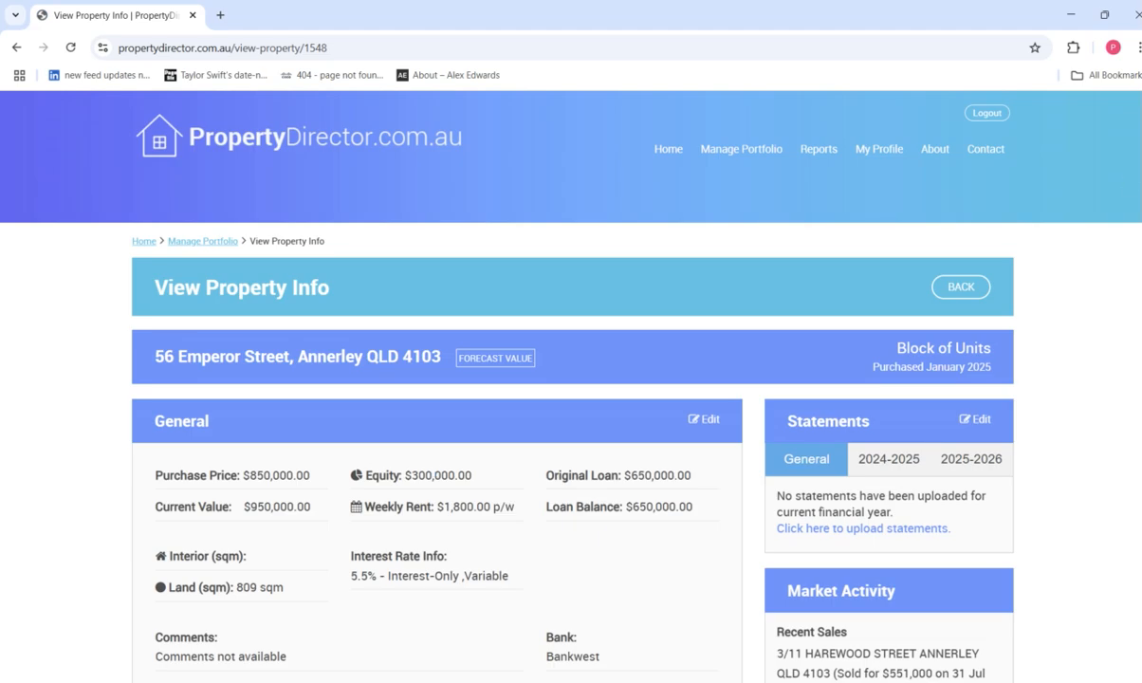
Check the property's Financials, then open its statement folders for editing.
scroll(462, 629, down, 4)
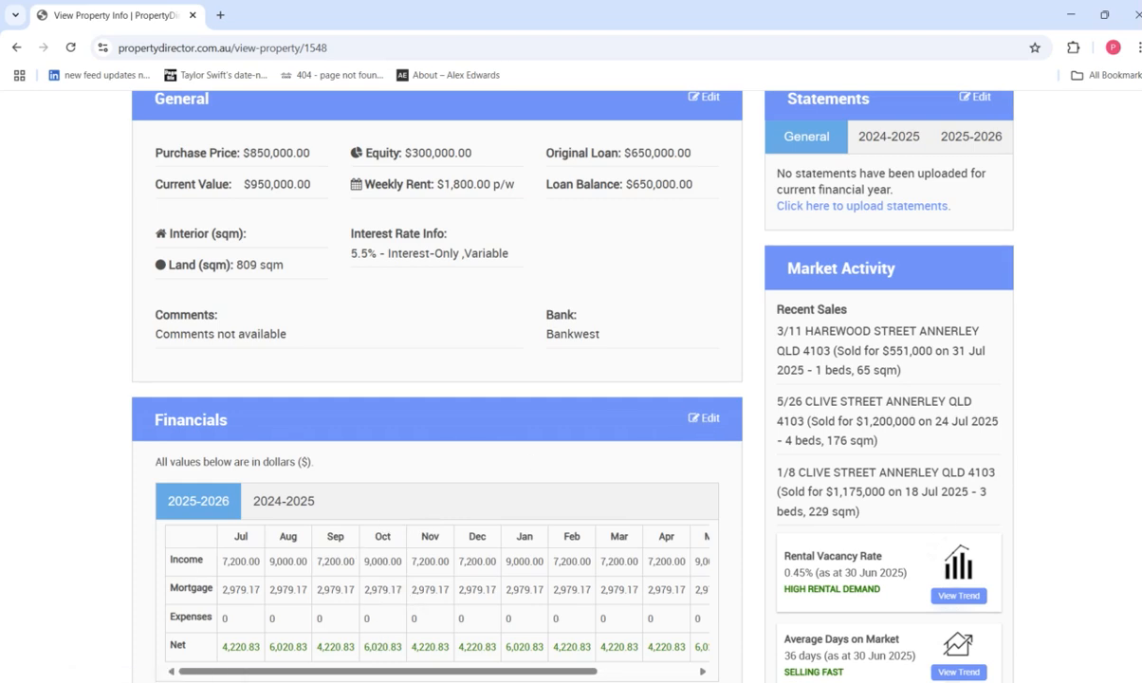
scroll(1076, 263, up, 2)
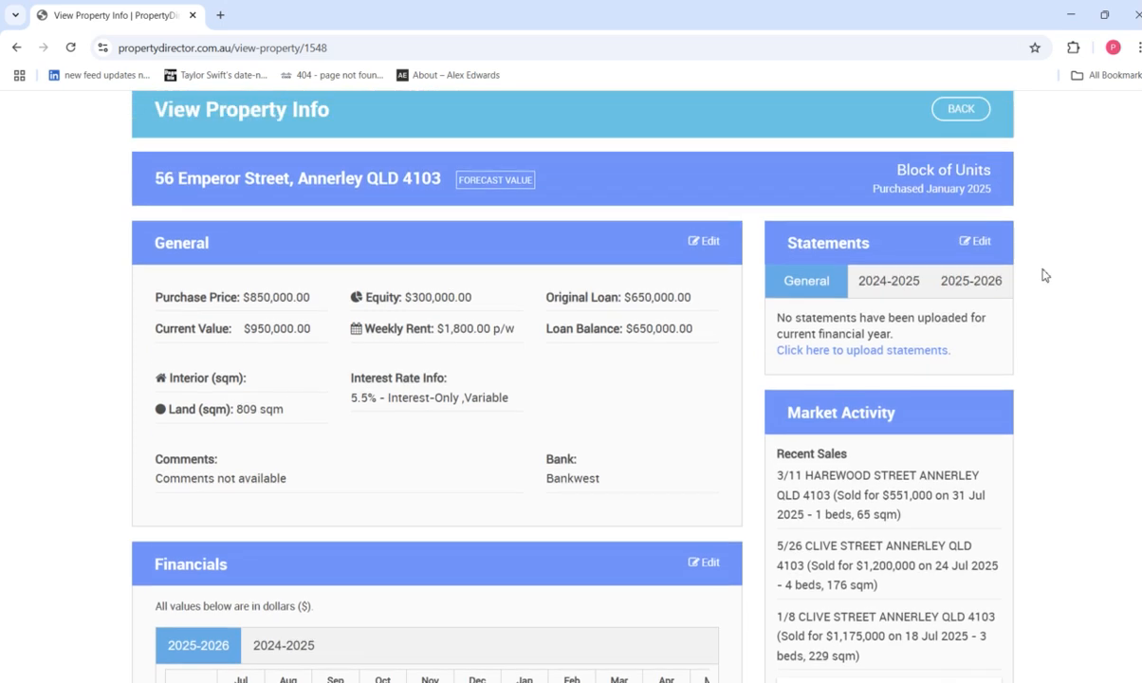
click(981, 245)
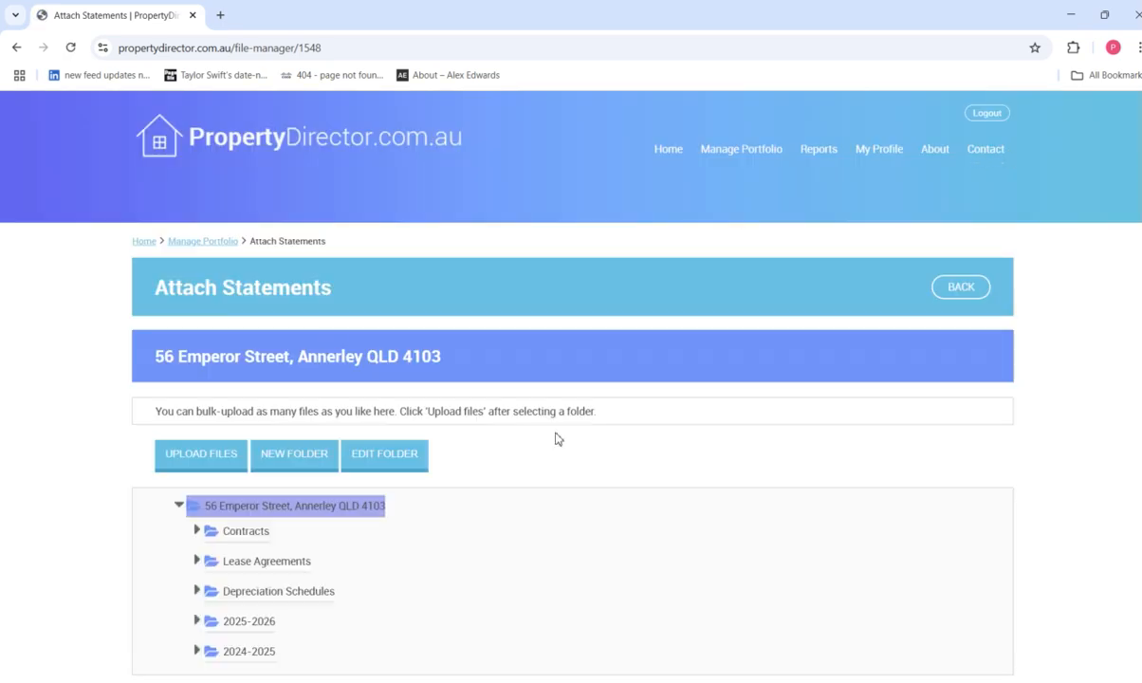
Expand the 2025-2026 folder to reveal its Income, Expense, Loan and Other subfolders.
scroll(556, 439, down, 1)
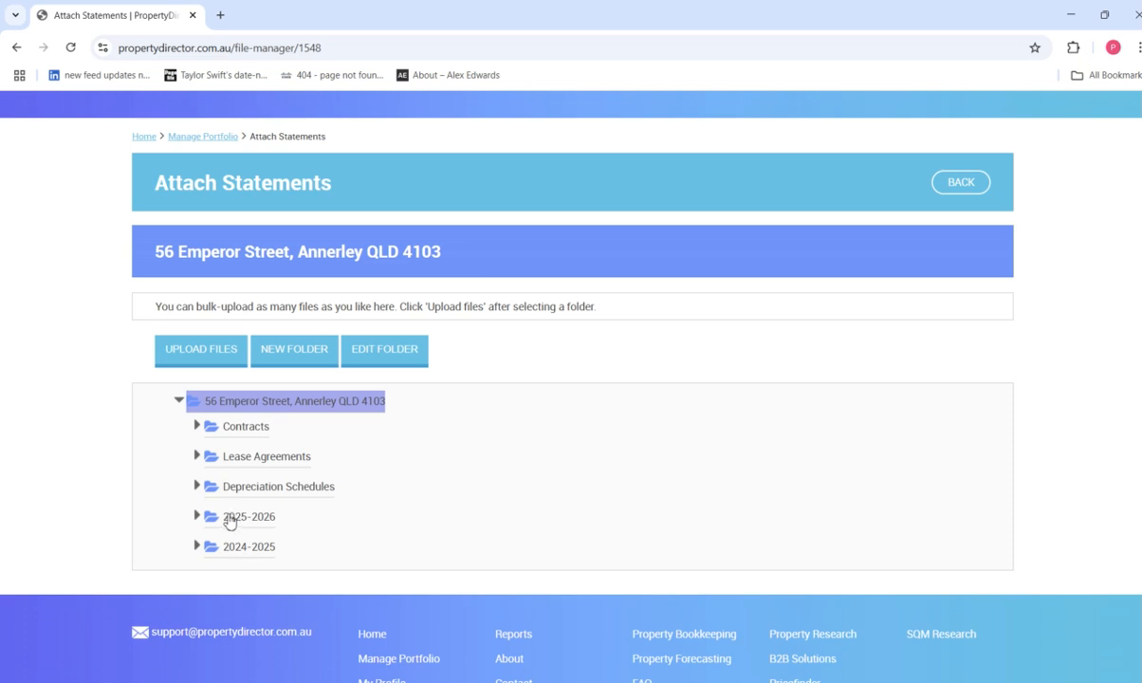
click(229, 522)
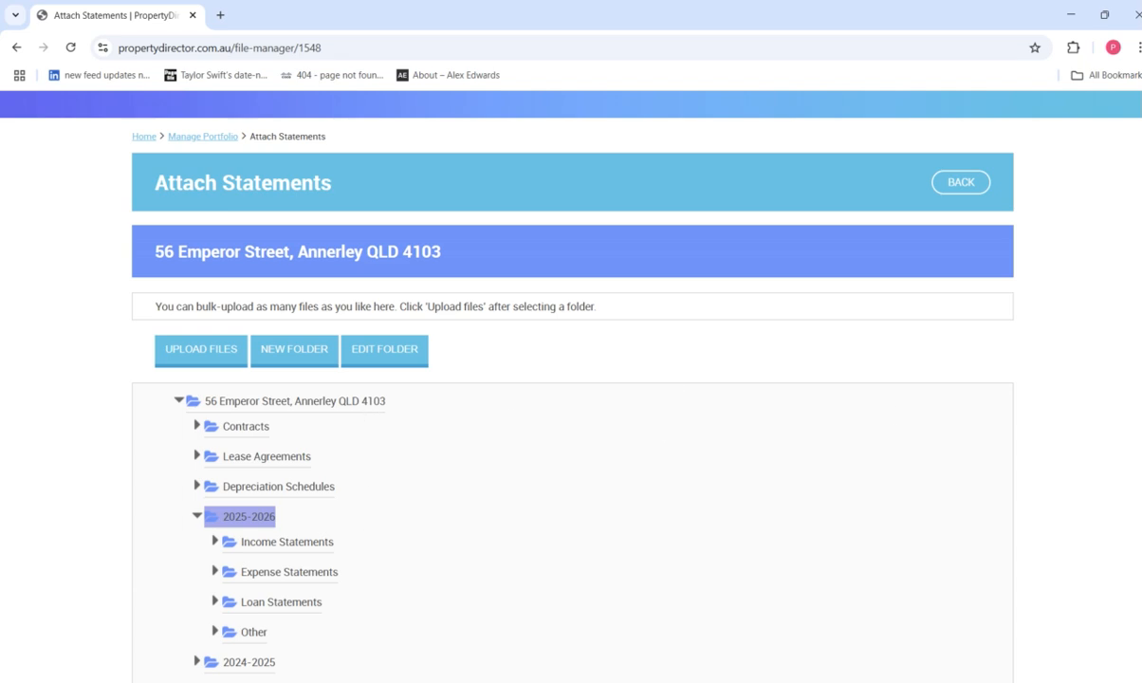
scroll(572, 380, up, 1)
key(alt+Tab)
key(alt+Tab)
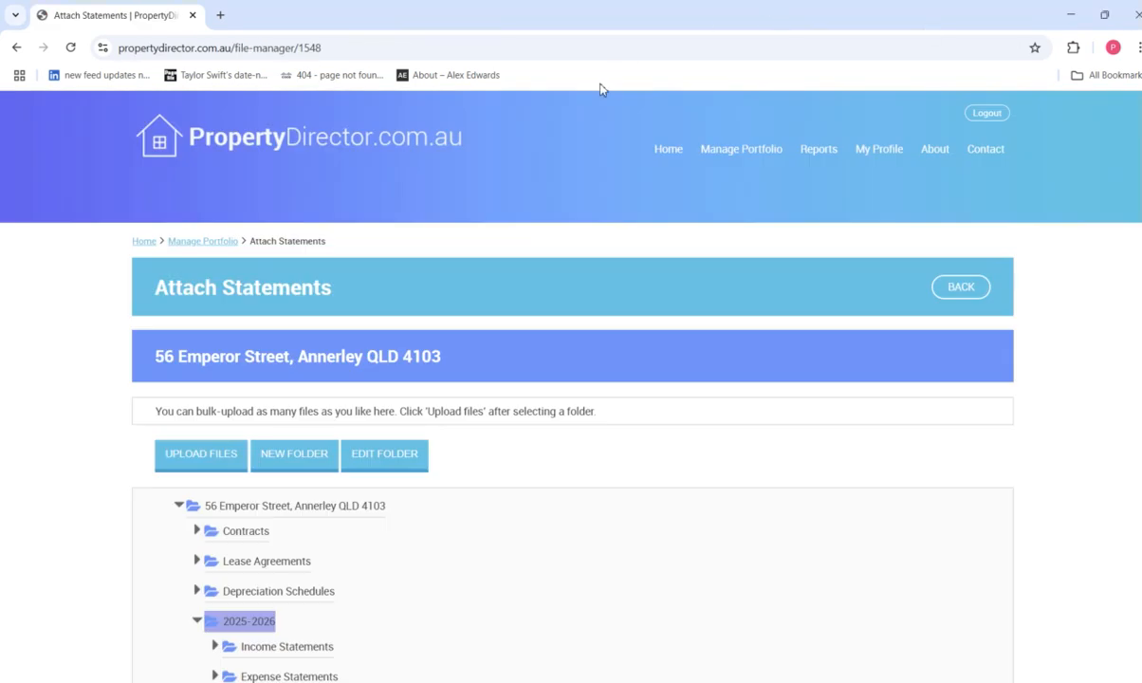